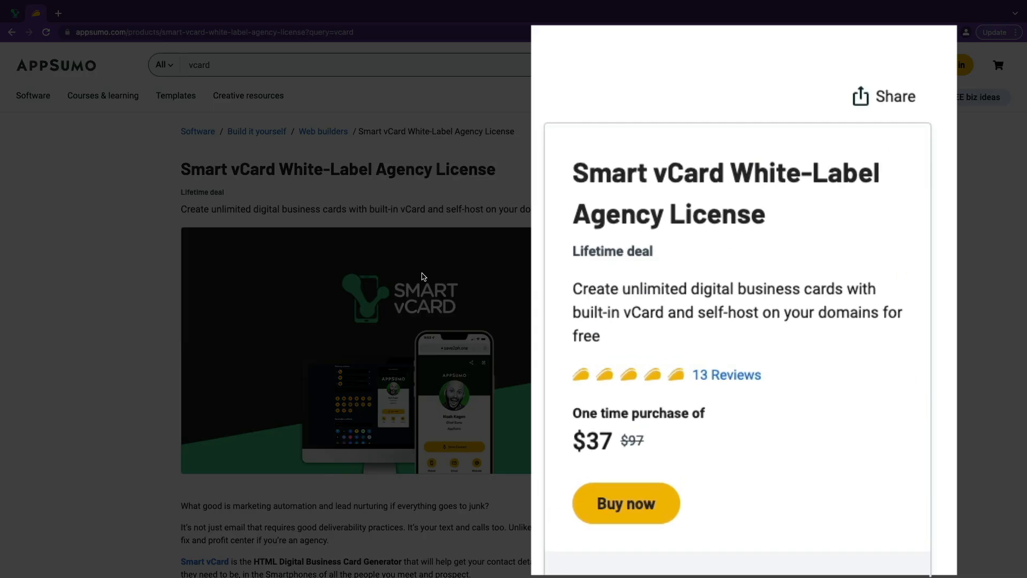
# Upload the headshot image from Downloads and crop it onto the purple circle.
pyautogui.scroll(-2, 460, 297)
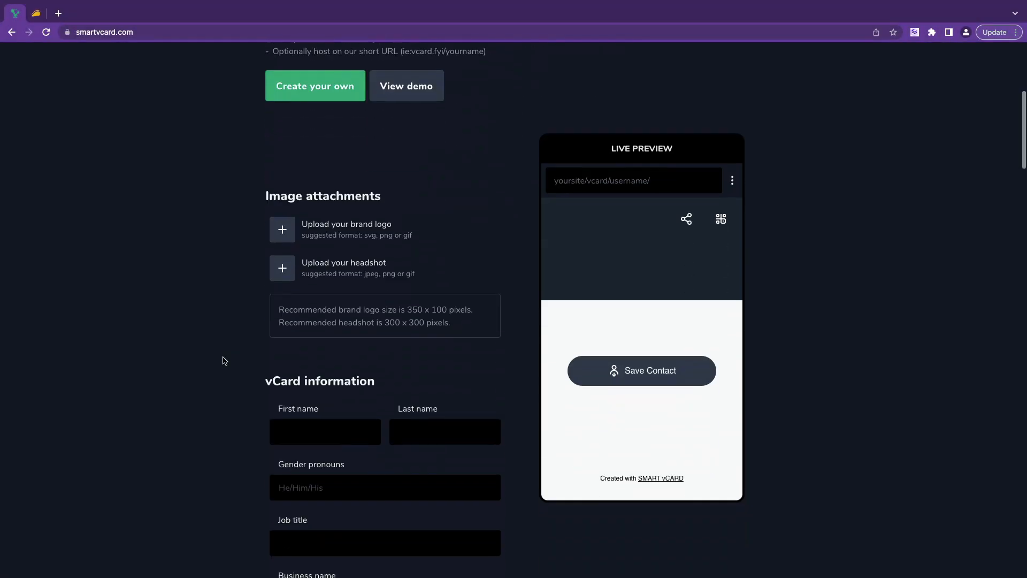
pyautogui.scroll(-2, 227, 348)
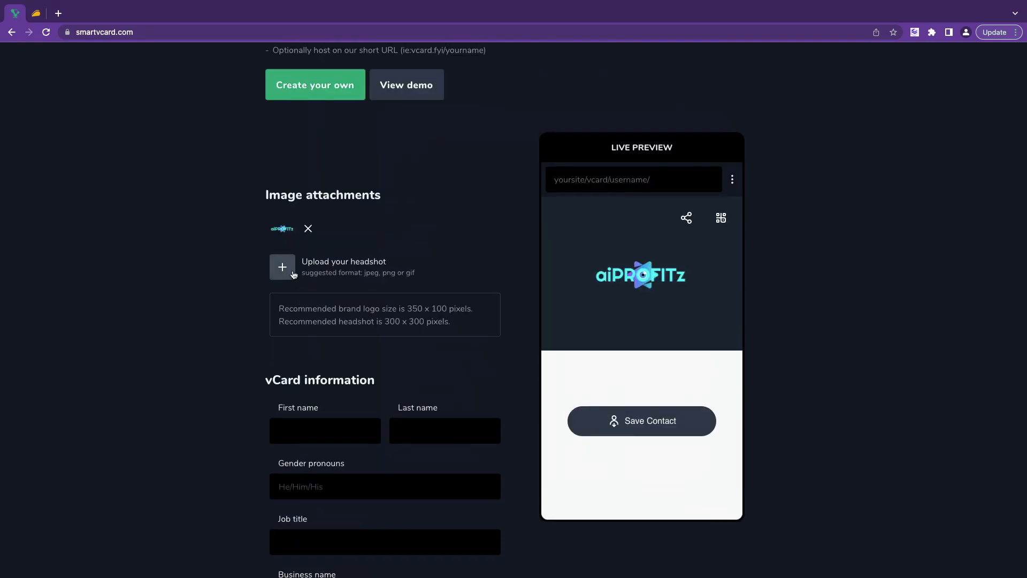
pyautogui.click(282, 267)
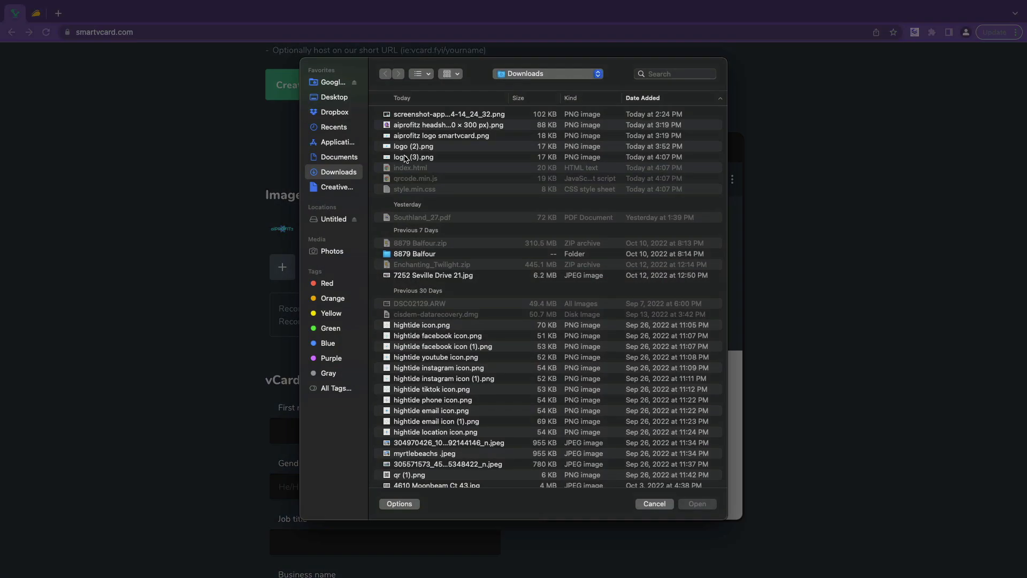
pyautogui.doubleClick(431, 124)
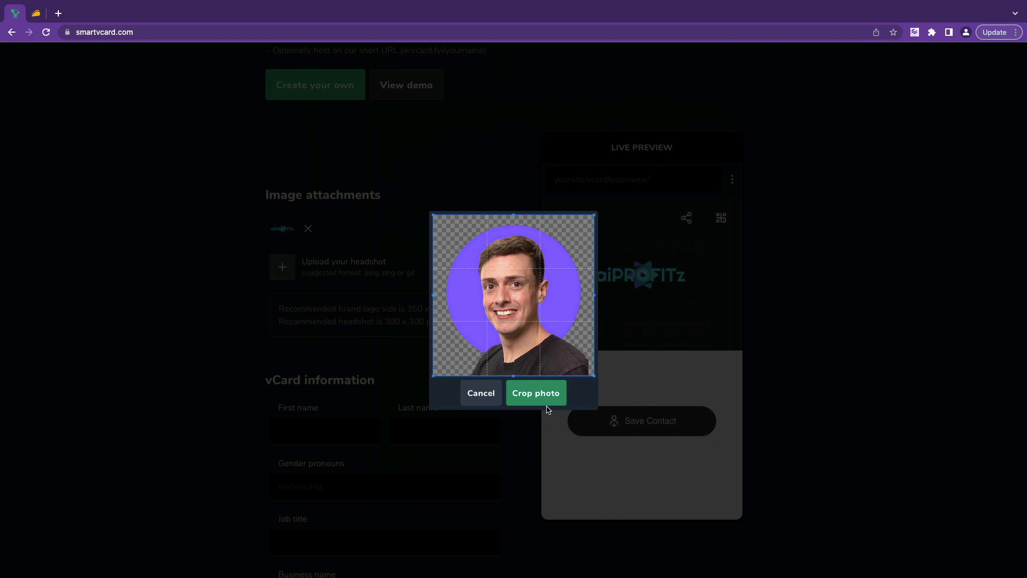
pyautogui.click(542, 396)
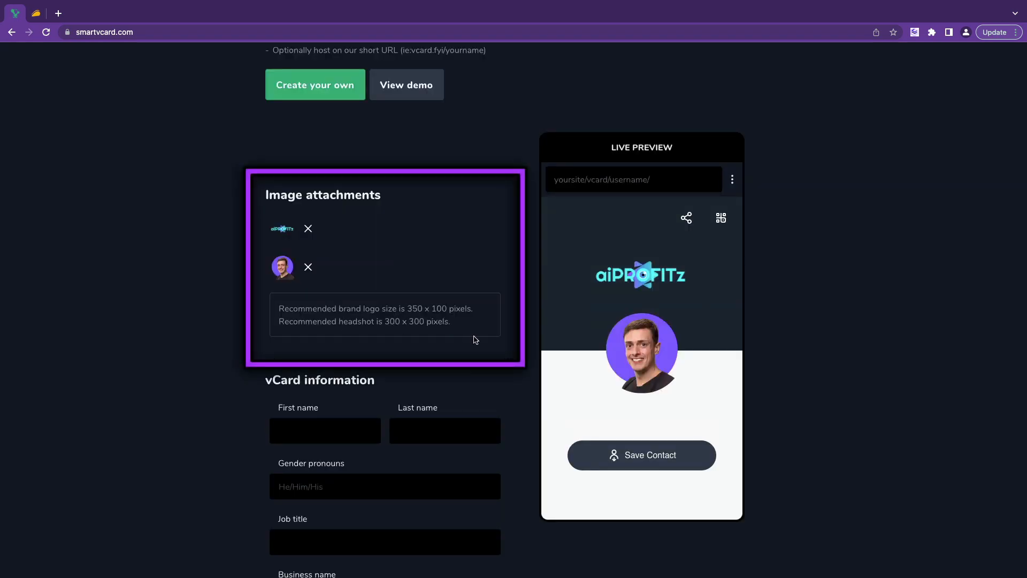
pyautogui.scroll(-3, 475, 340)
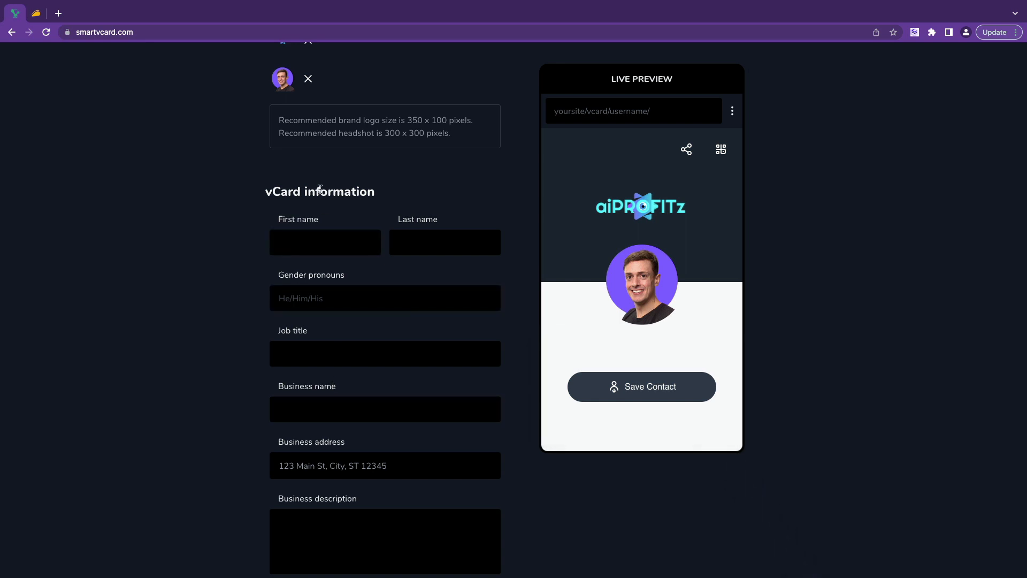
# Enter the owner's first and last name and the job title YouTuber.
pyautogui.click(330, 238)
pyautogui.press('Tab')
pyautogui.press('Tab')
pyautogui.press('Tab')
pyautogui.press('BackSpace')
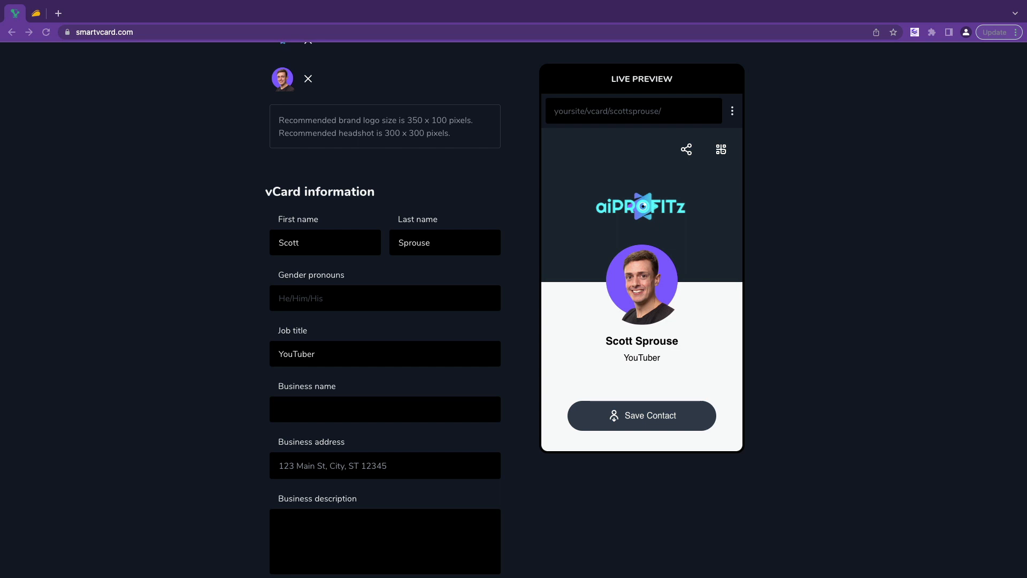
# Enter business name aiPROFITz and description 'I make AMAZING YouTube videos!'.
pyautogui.click(350, 413)
pyautogui.write('aiPROFITz')
pyautogui.scroll(-1, 365, 481)
pyautogui.click(365, 504)
pyautogui.write('I make YouTube videos.')
pyautogui.scroll(-5, 342, 200)
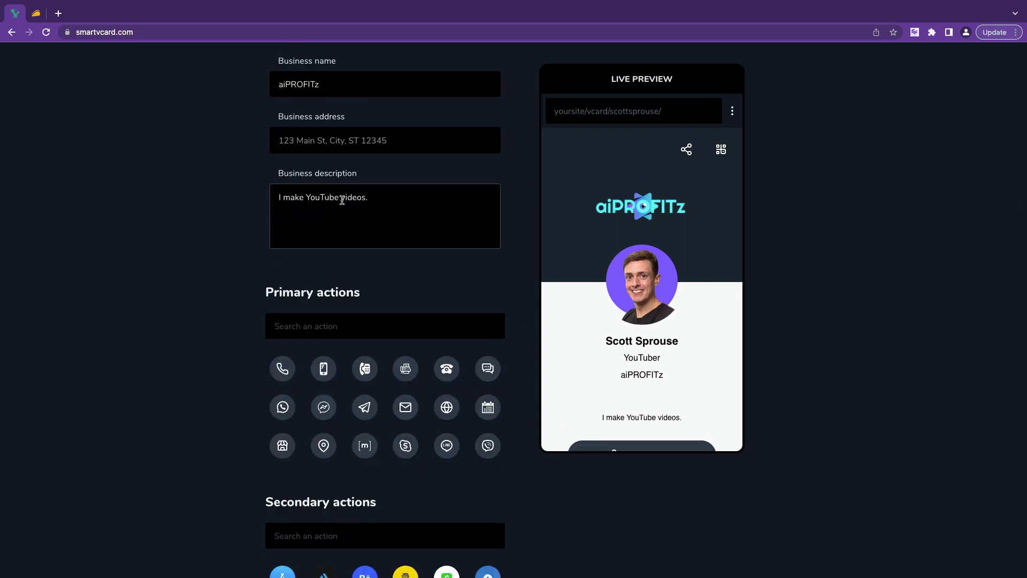
pyautogui.write('AMAZING')
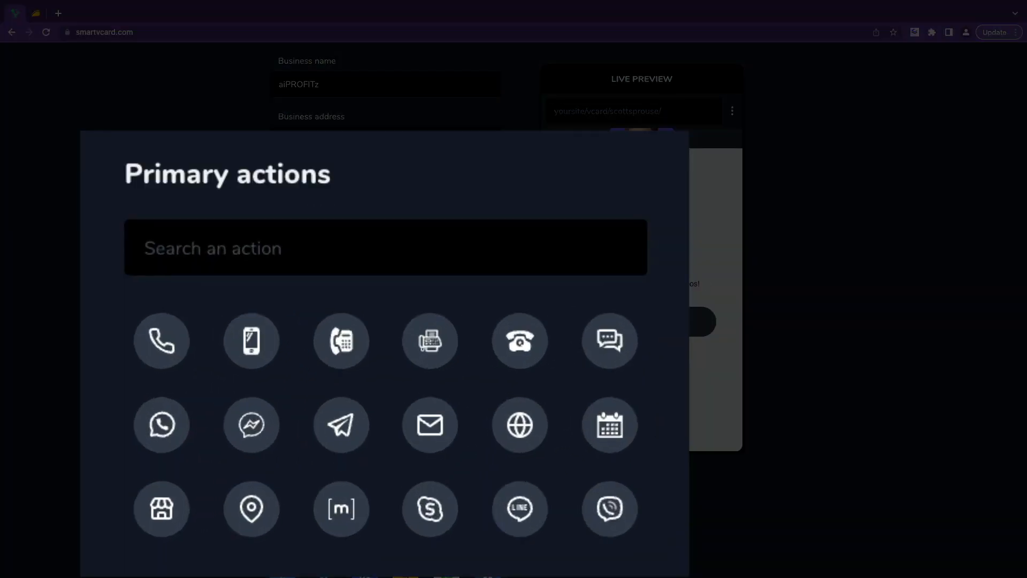
pyautogui.scroll(1, 385, 343)
pyautogui.scroll(3, 653, 321)
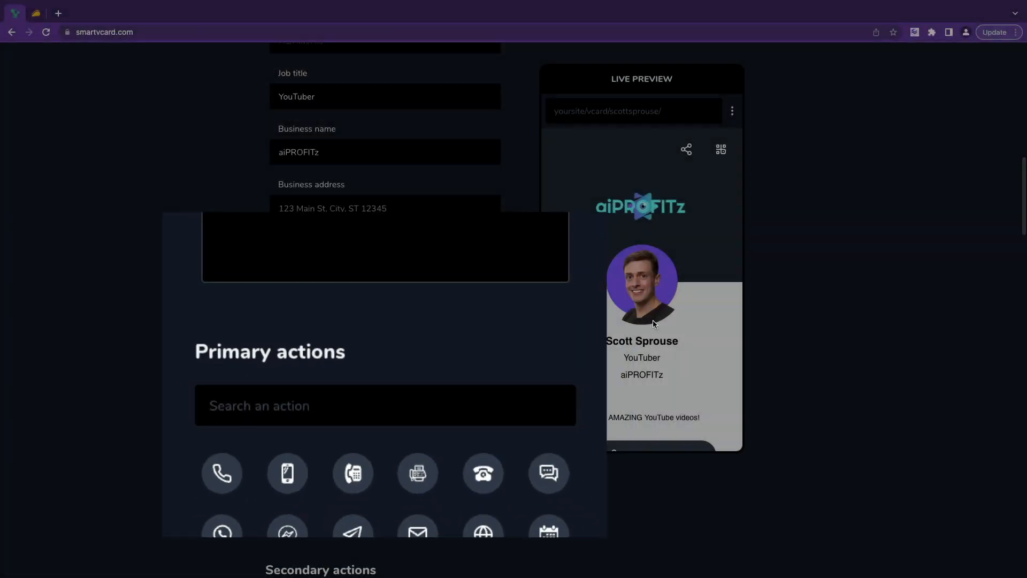
# Add Messenger (aiprofitz), Email and Website primary actions with their contact details.
pyautogui.scroll(-3, 385, 268)
pyautogui.click(323, 279)
pyautogui.write('ai')
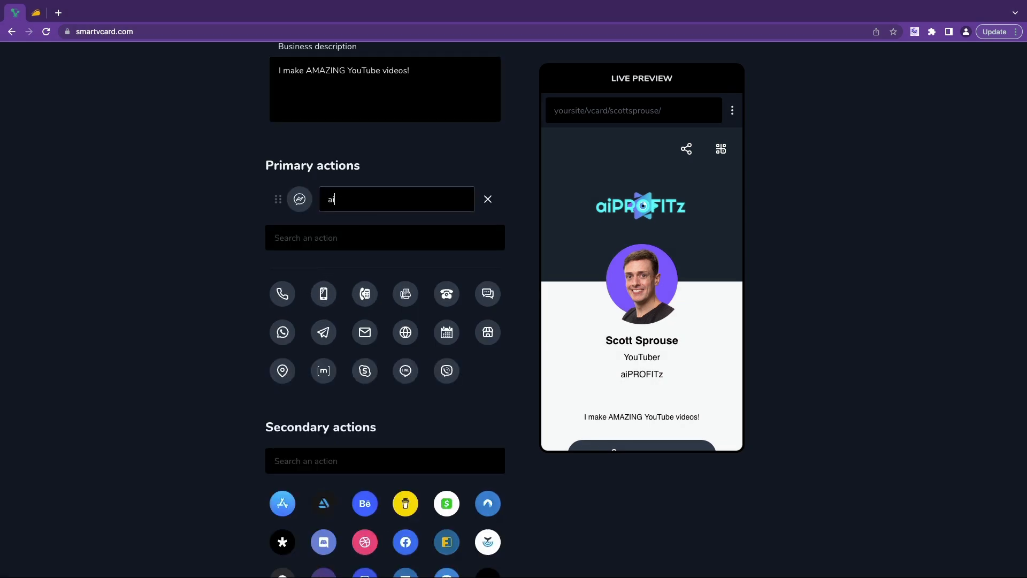
pyautogui.write('profitz')
pyautogui.click(364, 335)
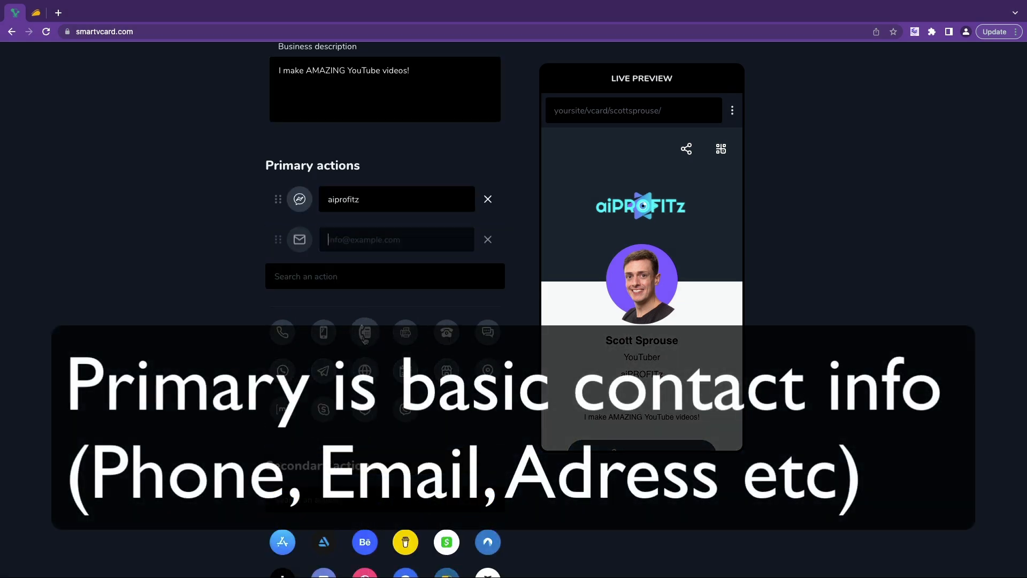
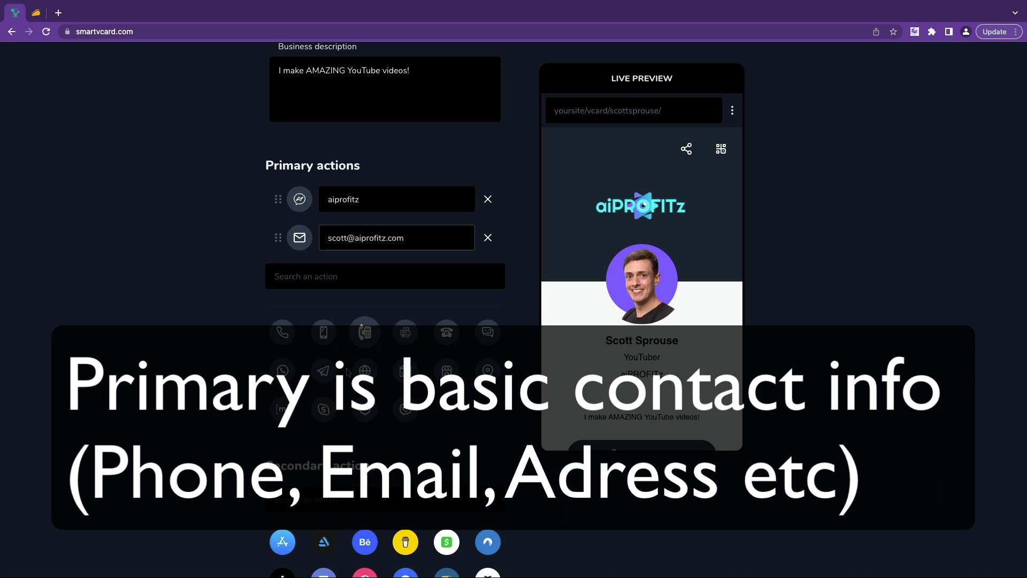
pyautogui.click(364, 370)
# Add a Buy Me a Coffee social link with the account username.
pyautogui.scroll(-5, 379, 284)
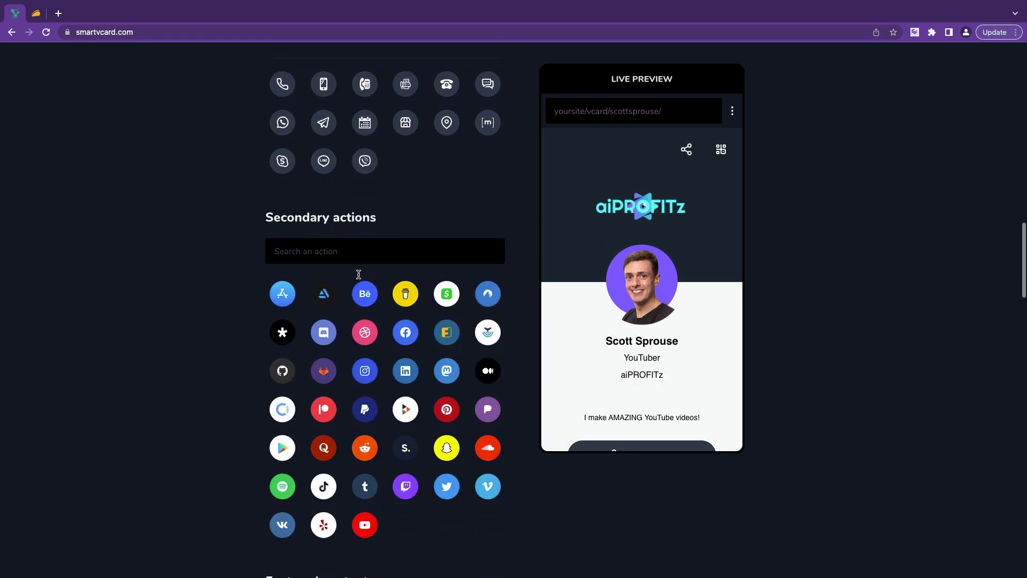
pyautogui.scroll(-2, 374, 327)
pyautogui.scroll(3, 369, 316)
pyautogui.scroll(-5, 369, 312)
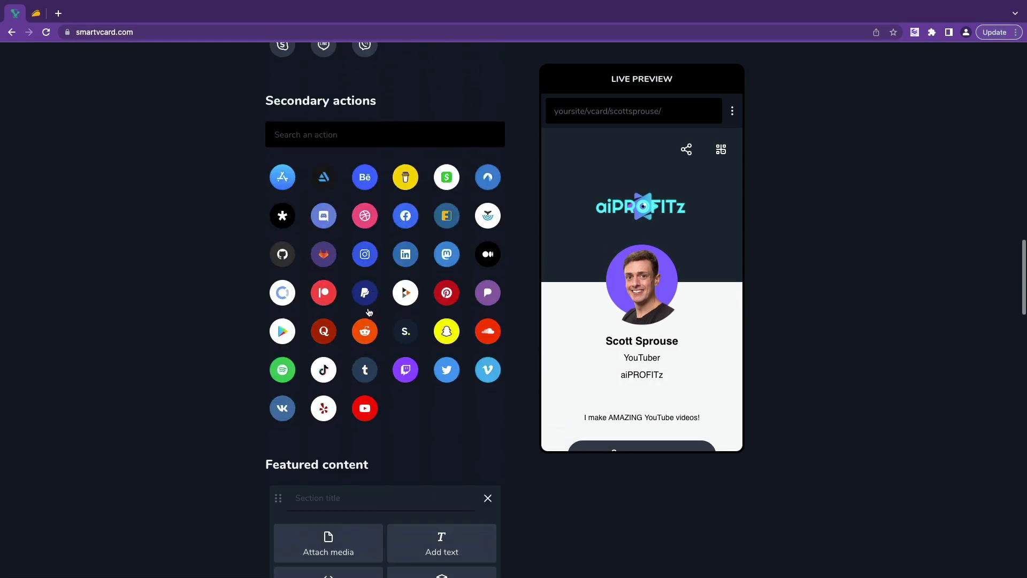
pyautogui.scroll(2, 369, 312)
pyautogui.click(406, 236)
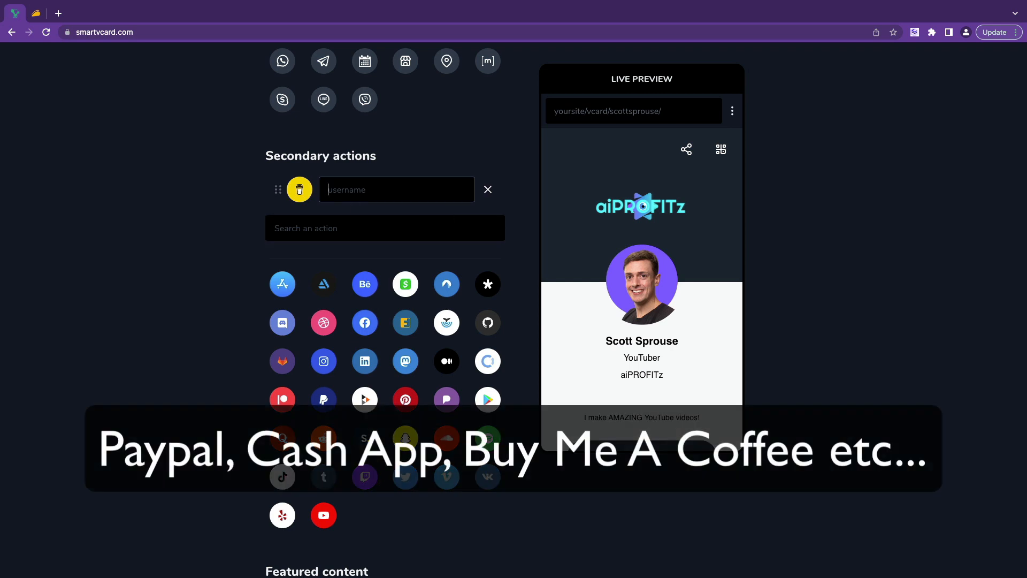
pyautogui.write('3ptscott')
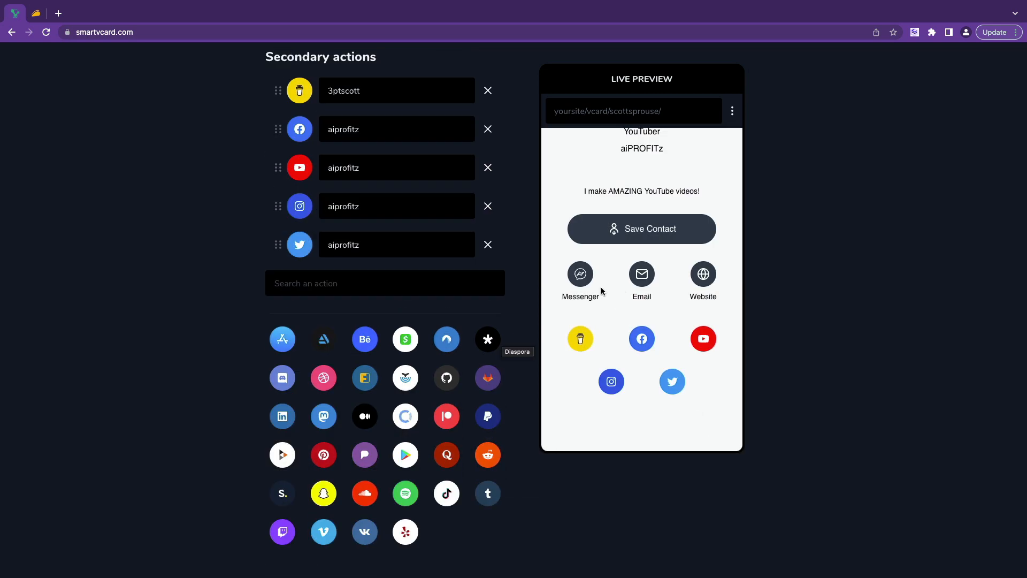
# Reorder the social links so YouTube comes first and Twitter third.
pyautogui.scroll(2, 433, 307)
pyautogui.scroll(2, 431, 305)
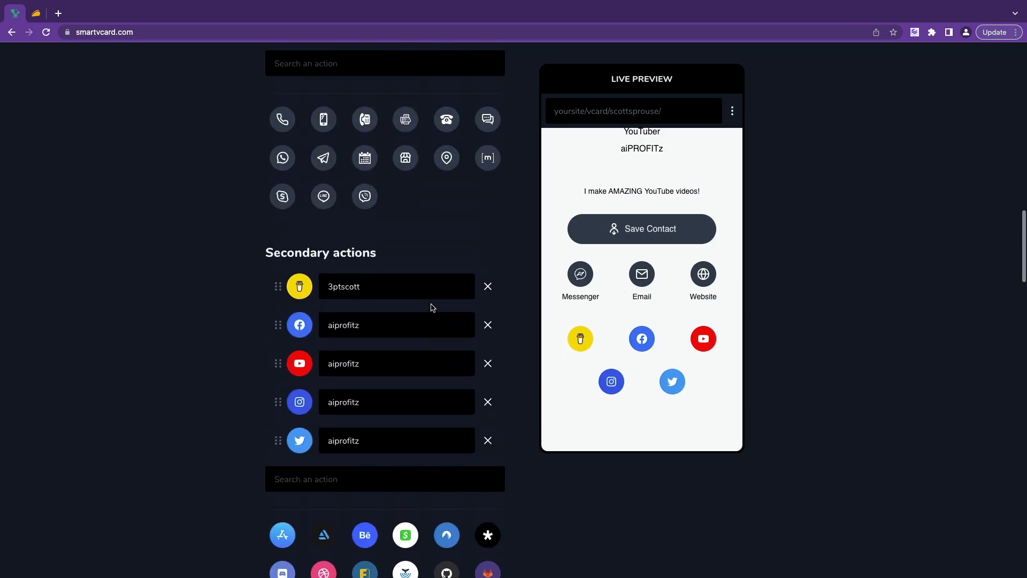
pyautogui.scroll(-3, 431, 300)
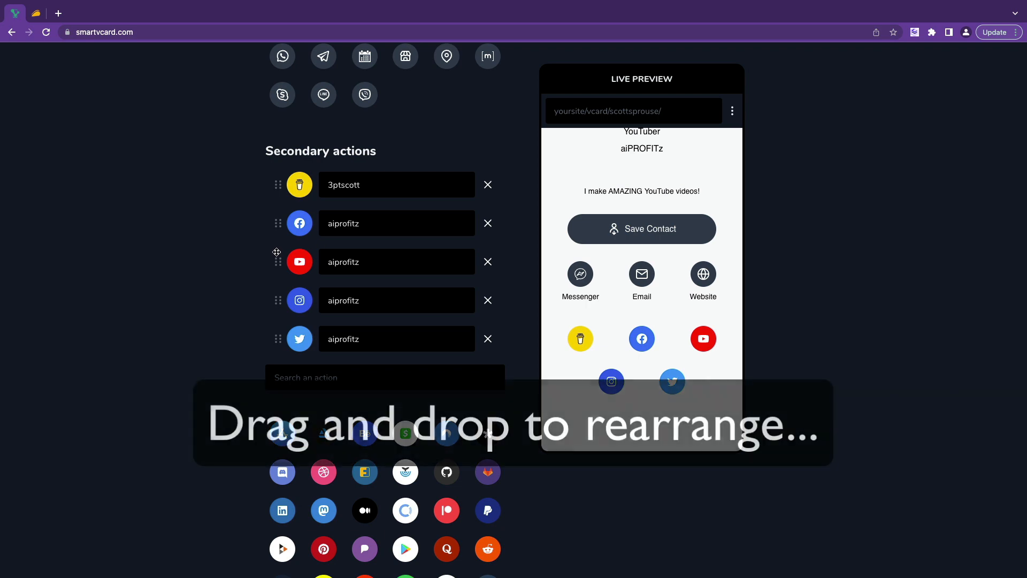
pyautogui.moveTo(277, 261); pyautogui.dragTo(289, 168)
pyautogui.moveTo(289, 169); pyautogui.dragTo(278, 184)
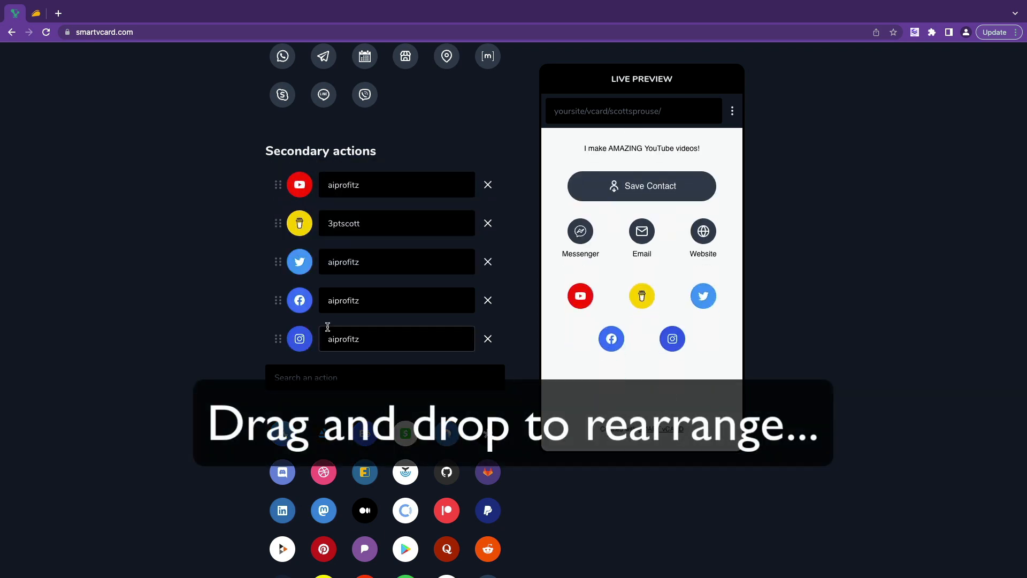
pyautogui.scroll(-10, 605, 401)
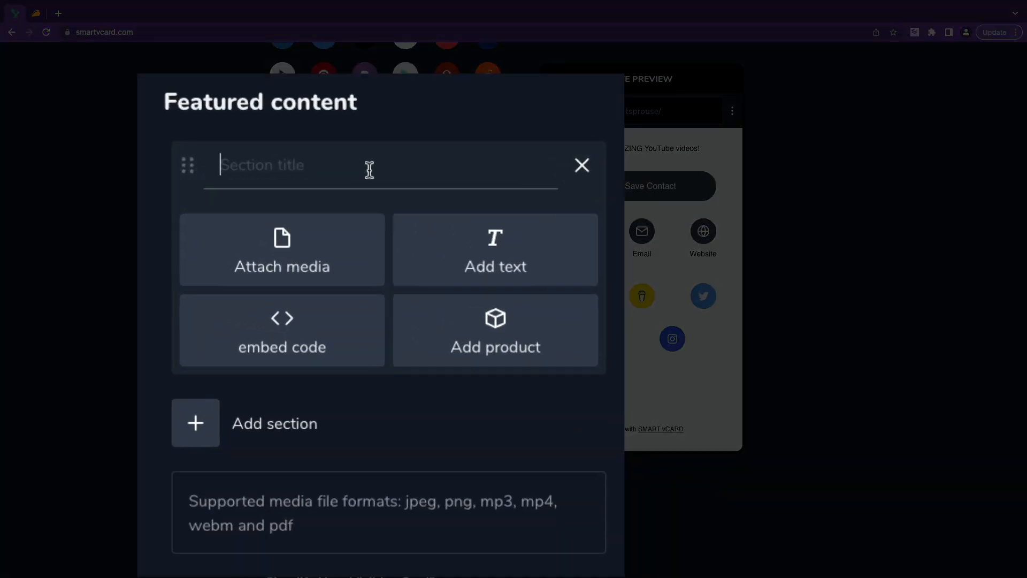
# Title the section 'Featured Product' and add a product titled 'Smart vCard'.
pyautogui.click(369, 170)
pyautogui.write('Featured Produic')
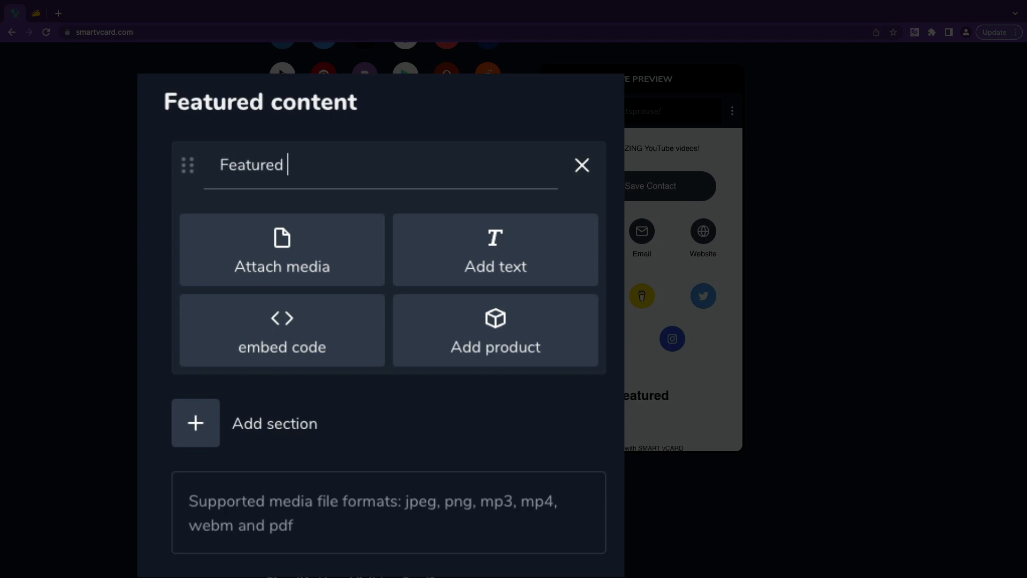
pyautogui.press('BackSpace')
pyautogui.press('BackSpace')
pyautogui.write('ct')
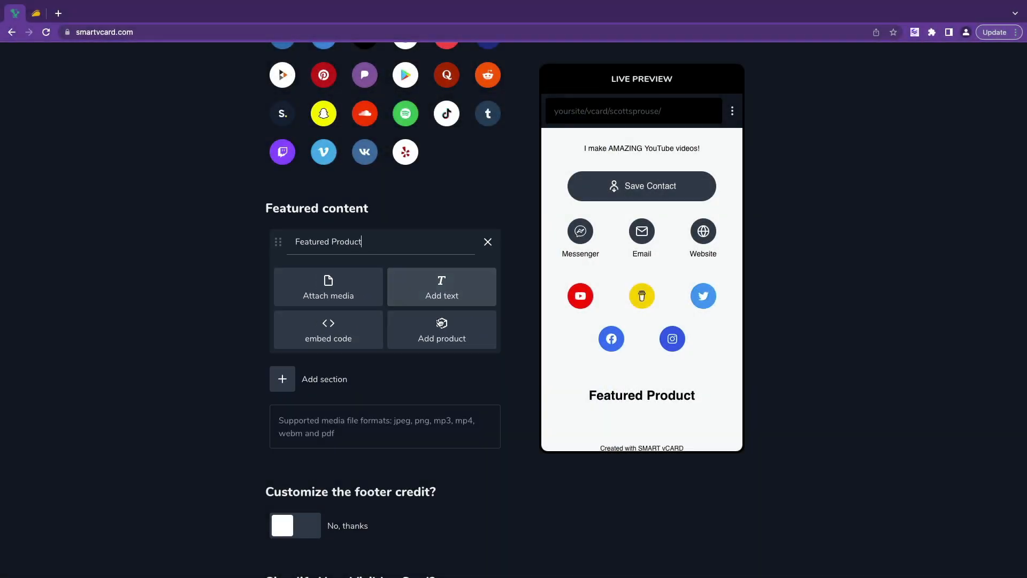
pyautogui.click(390, 318)
pyautogui.click(386, 291)
pyautogui.write('S')
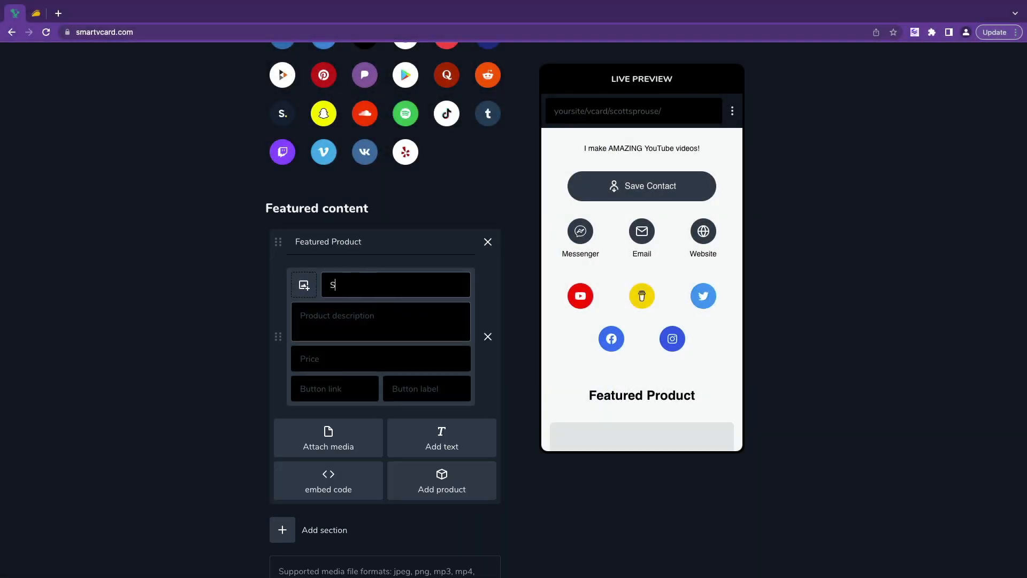
pyautogui.write('mart vCard')
# Select the product tagline on the AppSumo Smart vCard page to copy it.
pyautogui.click(38, 14)
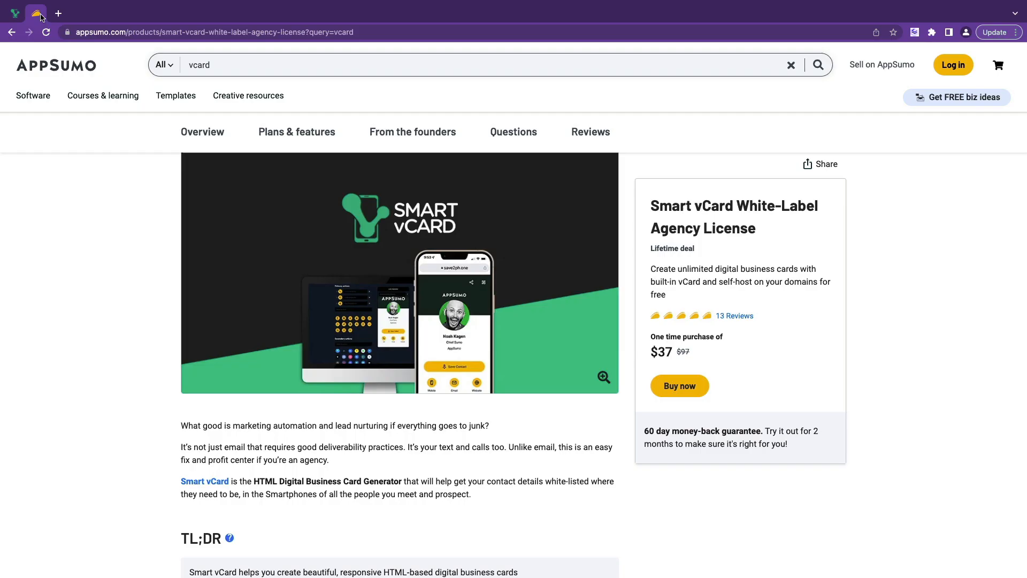
pyautogui.scroll(2, 312, 278)
pyautogui.tripleClick(312, 209)
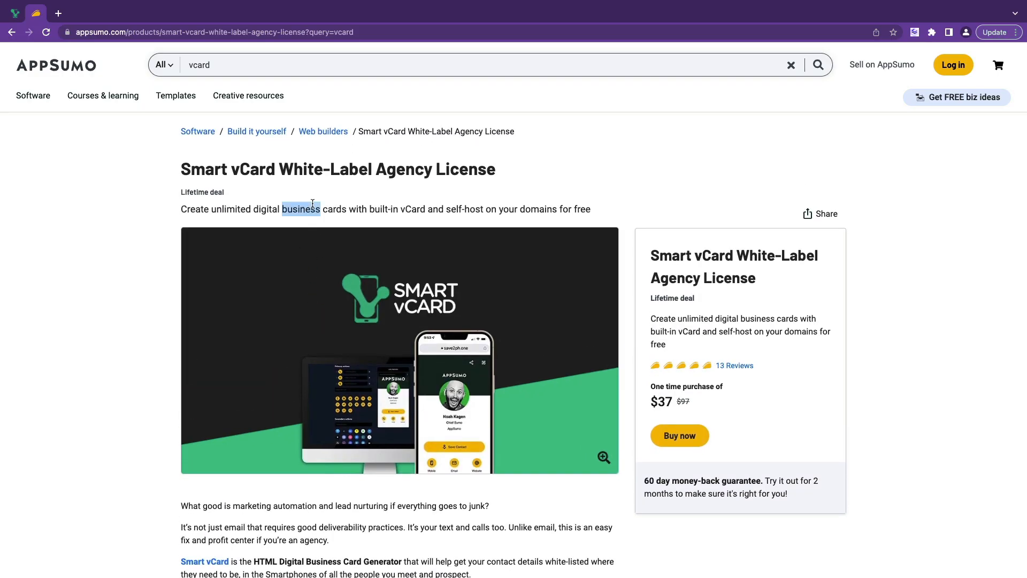
pyautogui.scroll(-3, 385, 310)
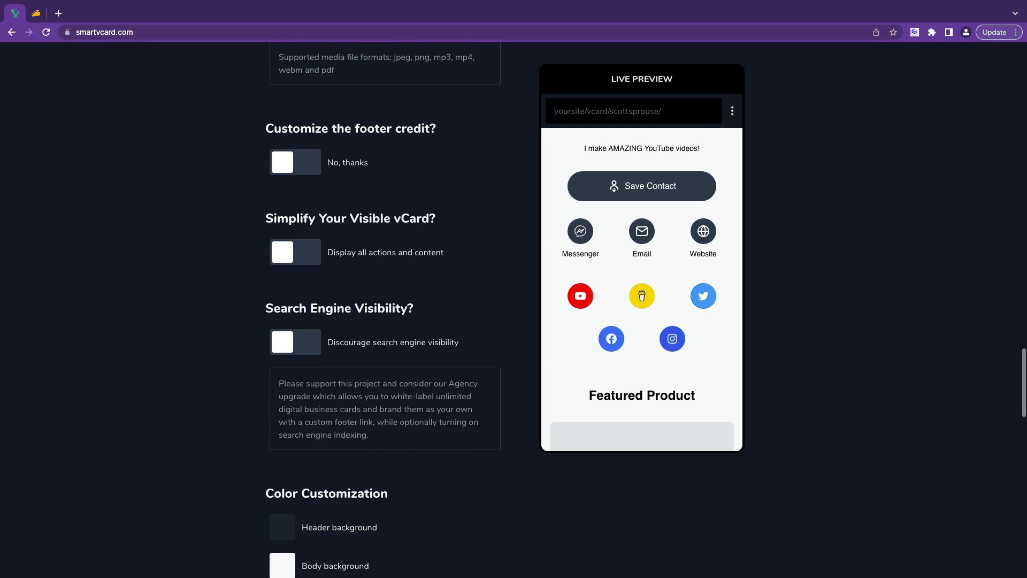
# Paste the product link as the button link and label the button 'Get Smart vCard'.
pyautogui.scroll(8, 325, 248)
pyautogui.click(325, 279)
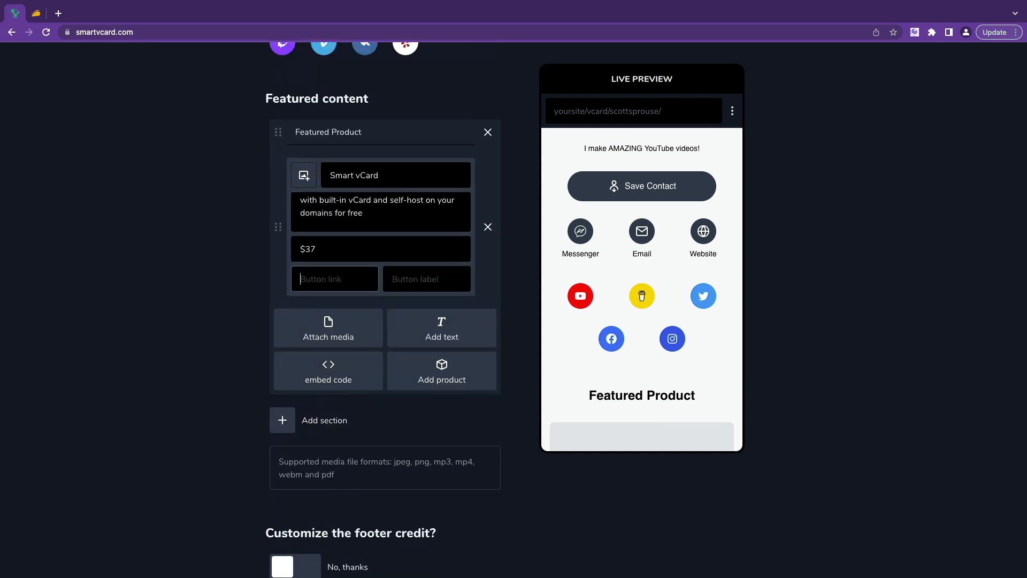
pyautogui.press('super+Tab')
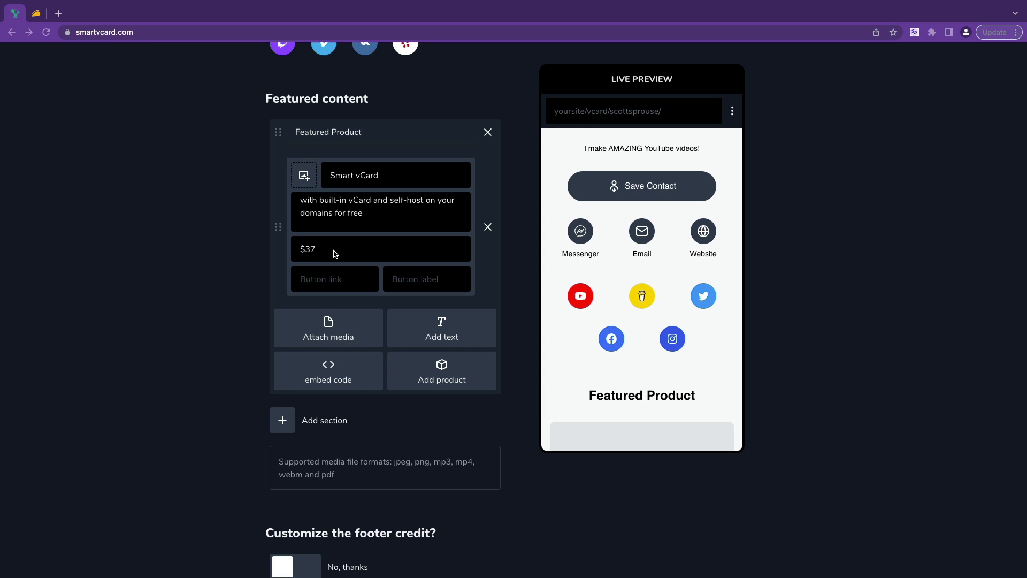
pyautogui.click(333, 284)
pyautogui.press('super+v')
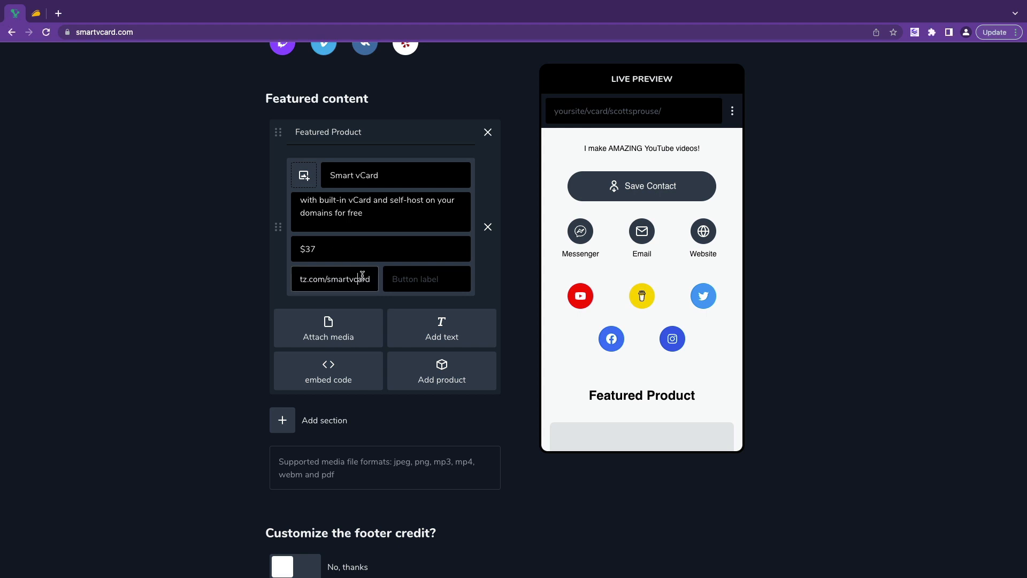
pyautogui.moveTo(362, 275); pyautogui.dragTo(302, 312)
pyautogui.press('Tab')
pyautogui.write('Get Smart vCar')
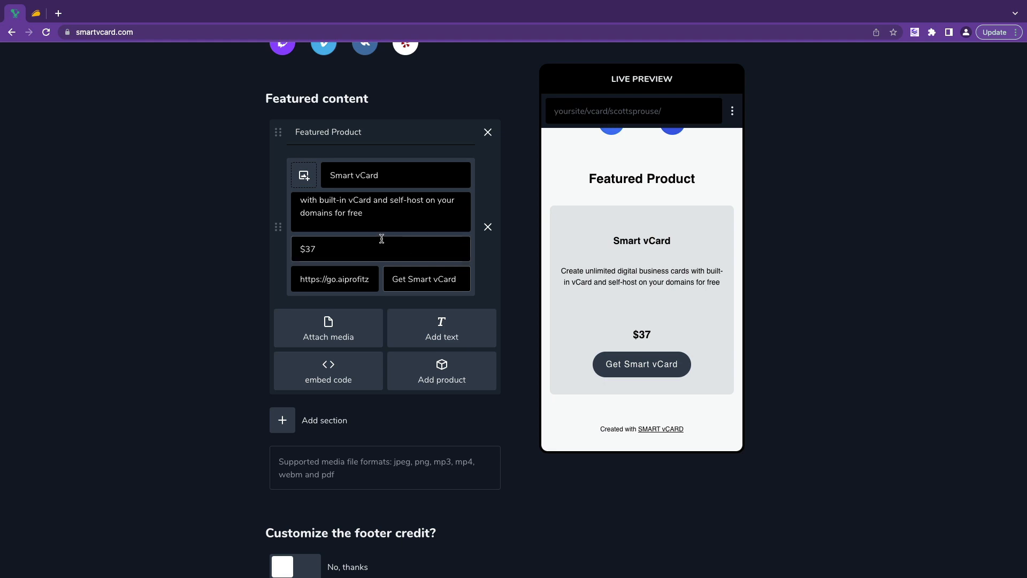
# Attach the screenshot image as the product's promotional picture.
pyautogui.click(297, 177)
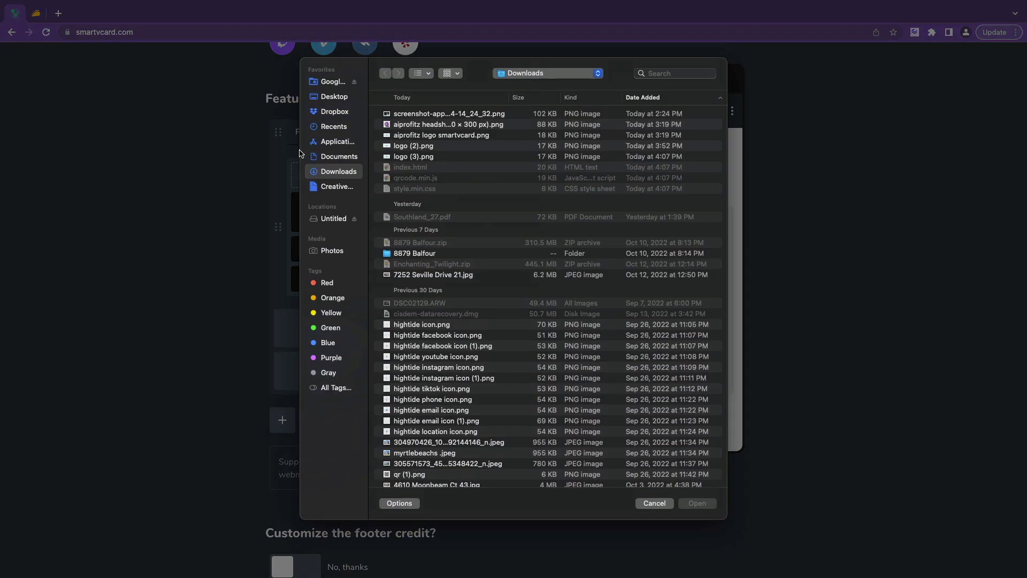
pyautogui.doubleClick(438, 114)
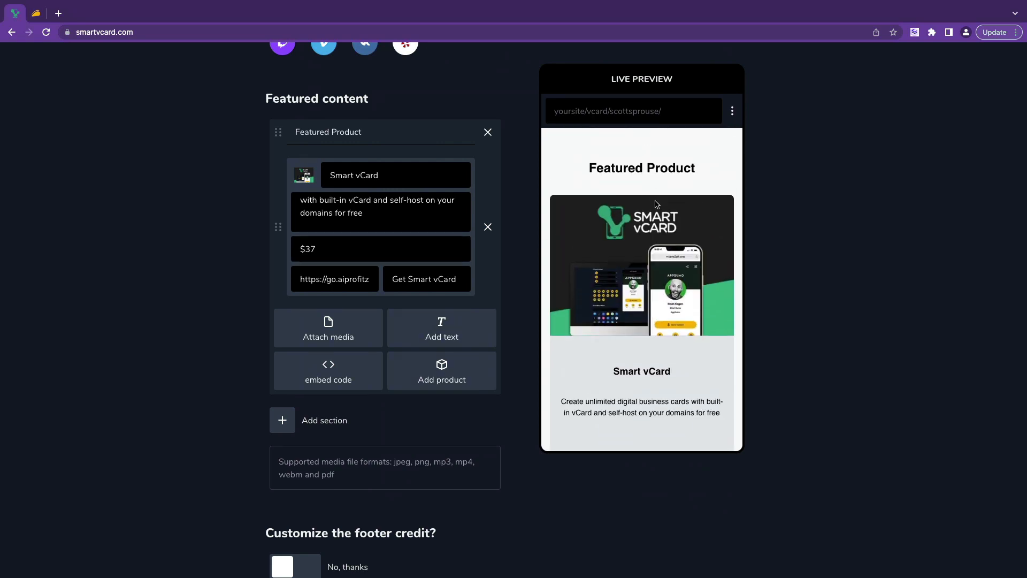
pyautogui.scroll(-5, 415, 310)
# Add a section titled 'Watch my Smart vCard Review Video' containing an empty embed-code block.
pyautogui.scroll(1, 415, 309)
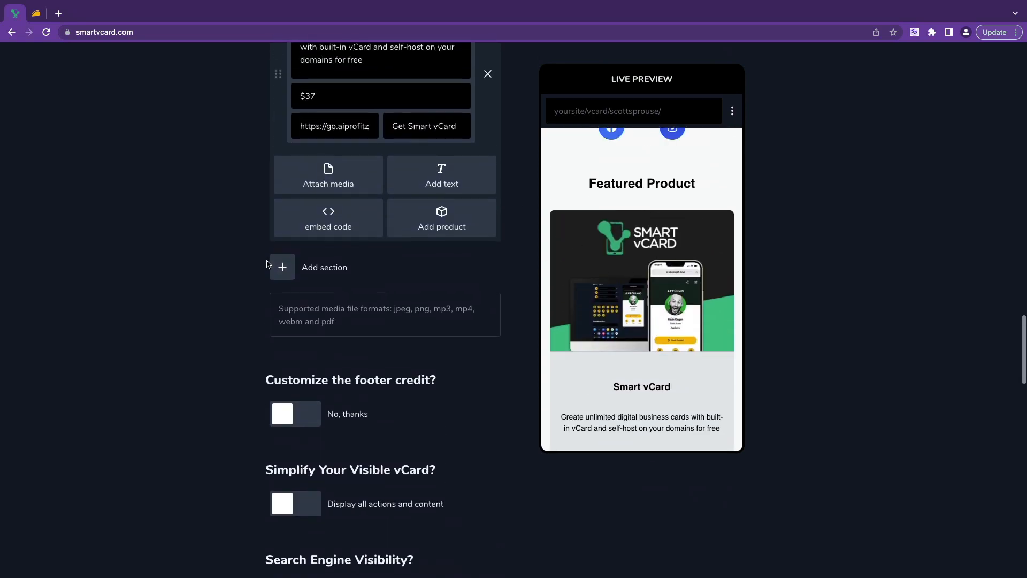
pyautogui.click(280, 266)
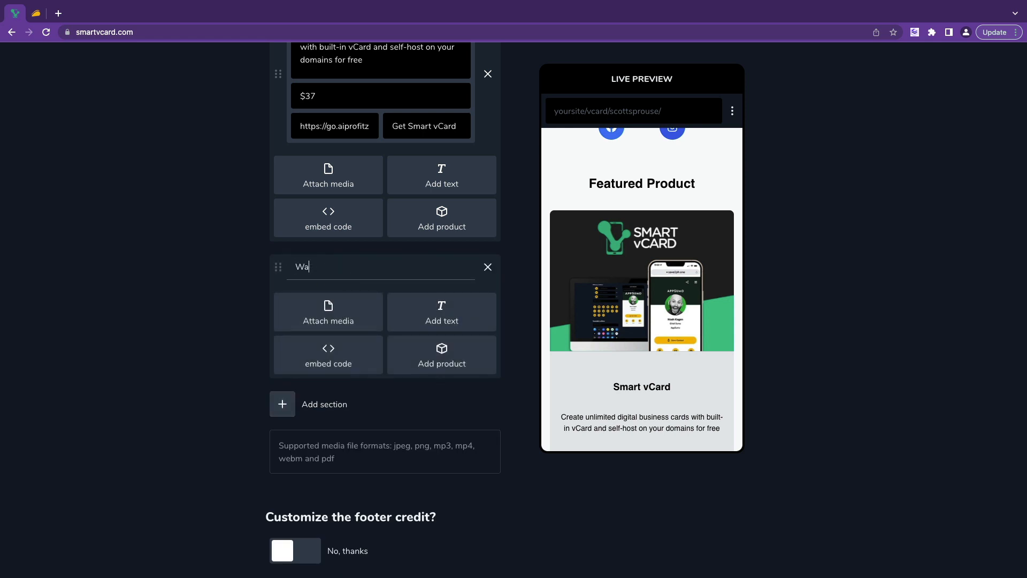
pyautogui.write('Watch my Smart vCard Review Video')
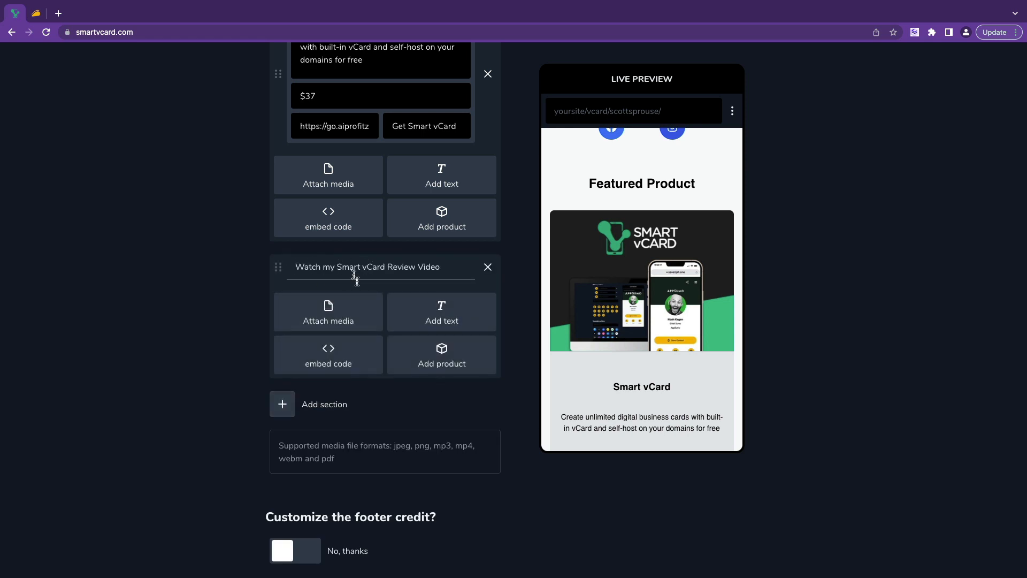
pyautogui.scroll(-2, 433, 345)
pyautogui.scroll(-4, 612, 350)
pyautogui.scroll(-1, 614, 345)
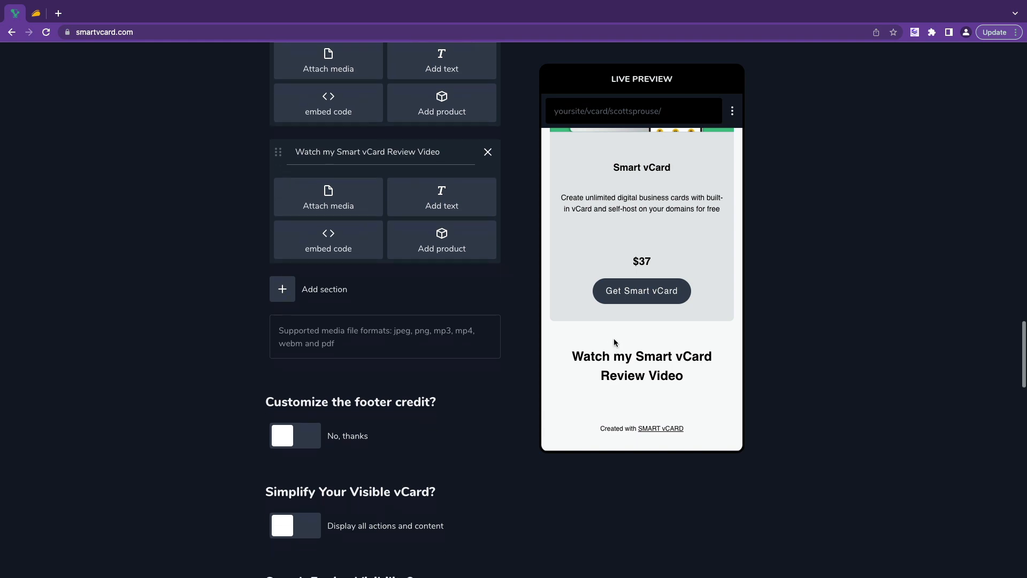
pyautogui.click(323, 259)
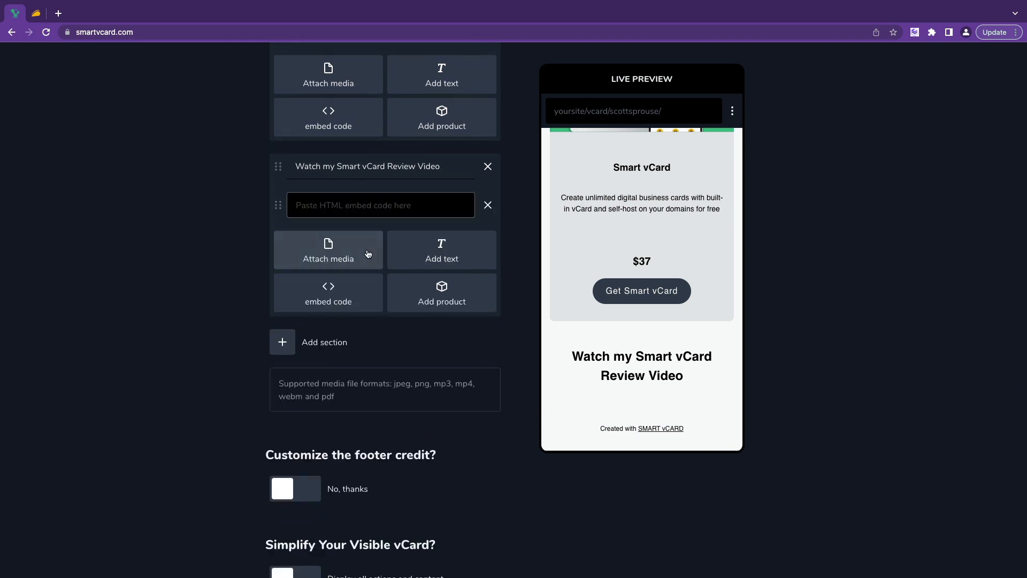
pyautogui.moveTo(369, 193); pyautogui.dragTo(622, 148)
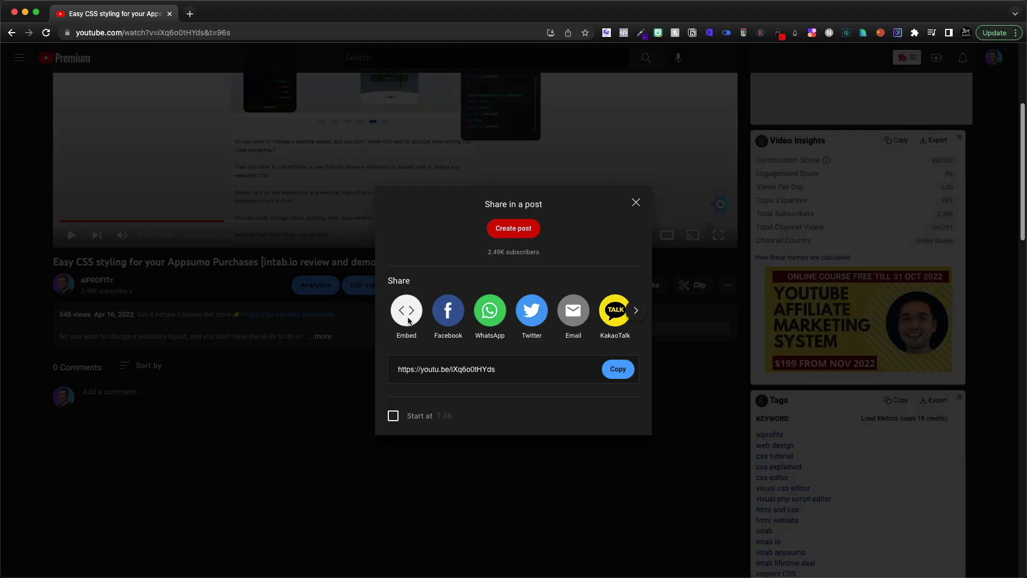
# Copy the iframe embed code for the 'Easy CSS styling for your Appsumo Purchases' video.
pyautogui.click(407, 312)
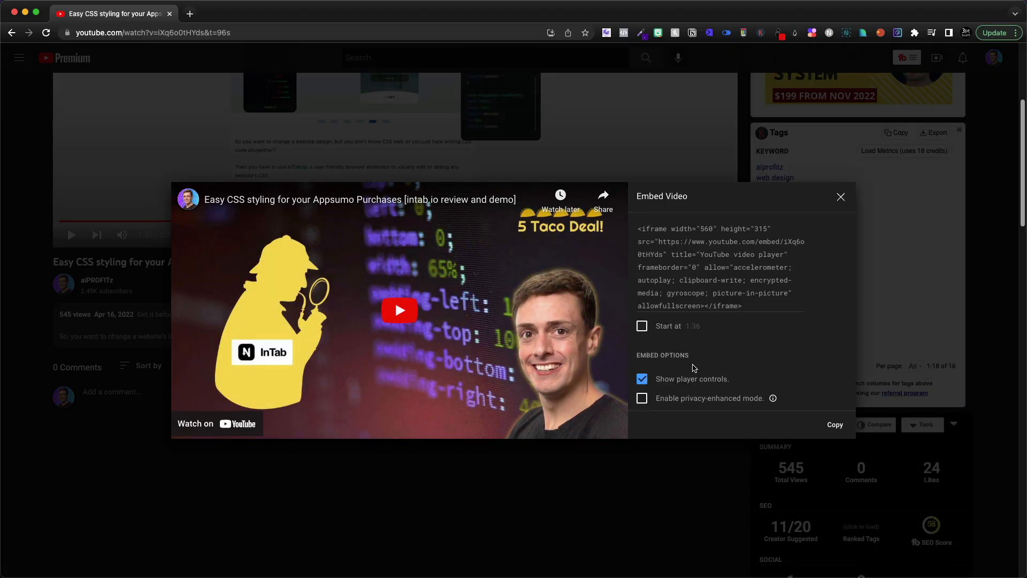
pyautogui.scroll(-3, 739, 291)
pyautogui.scroll(3, 739, 292)
pyautogui.click(765, 299)
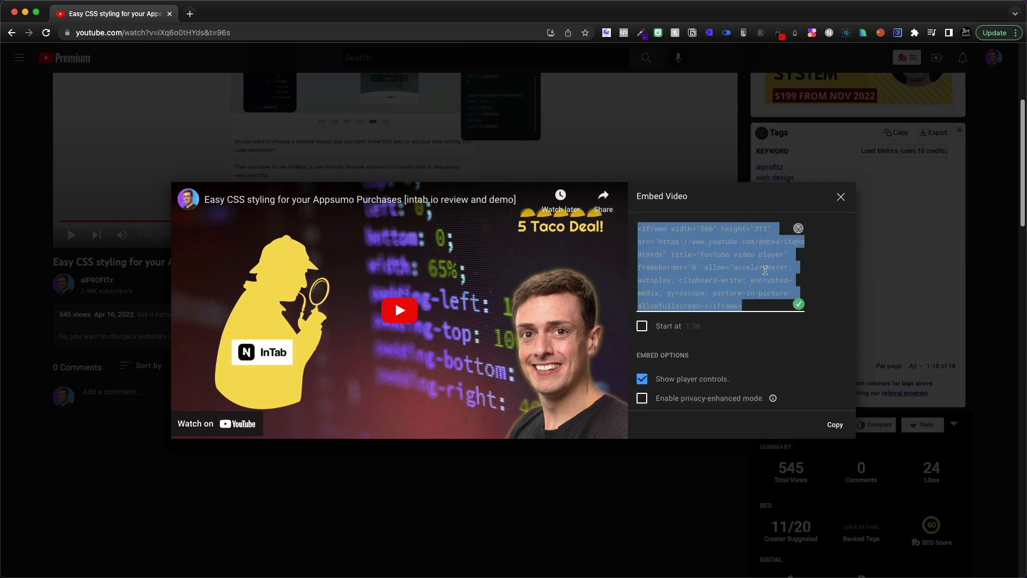
pyautogui.scroll(-3, 738, 288)
pyautogui.scroll(3, 695, 321)
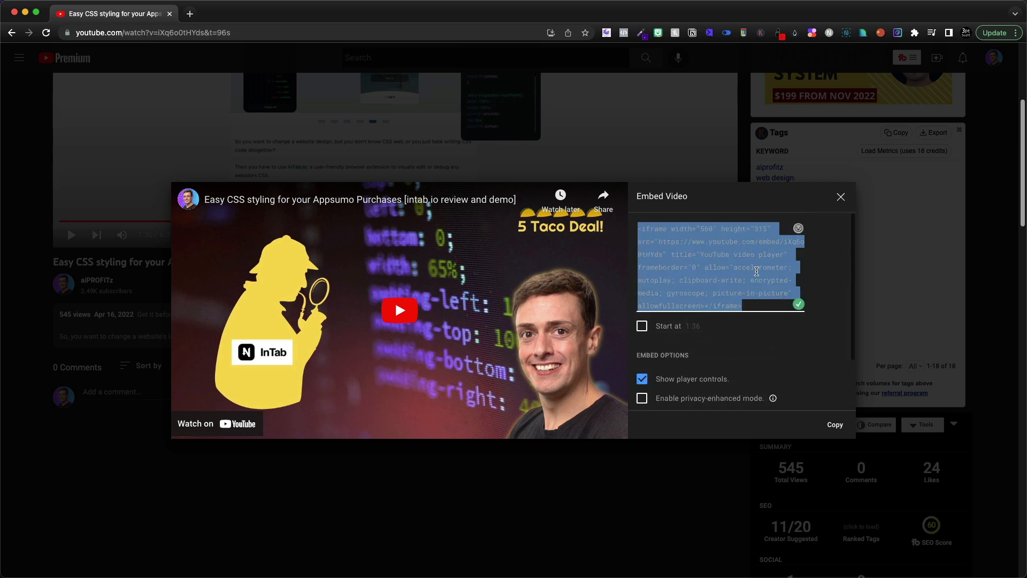
pyautogui.click(832, 426)
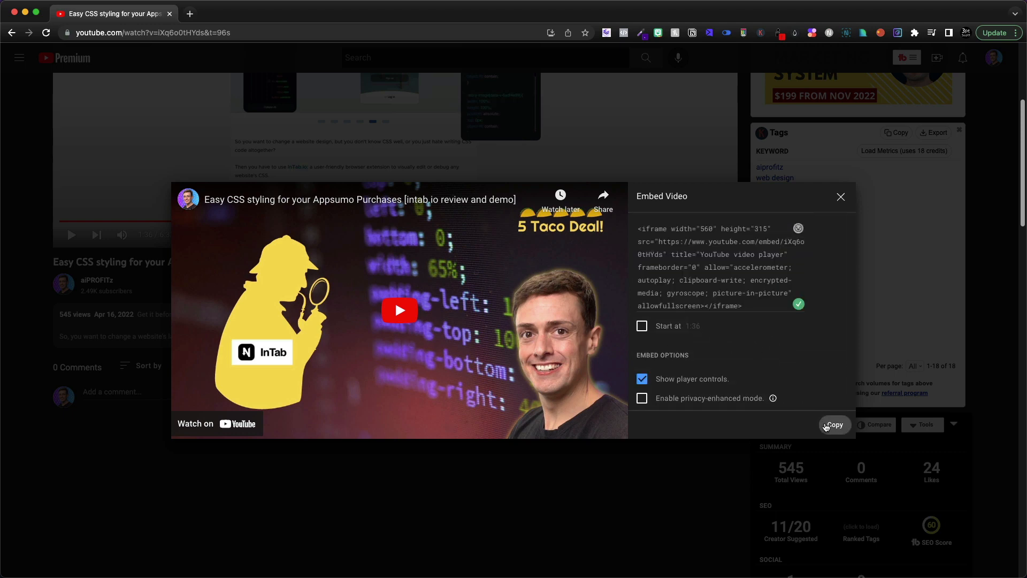
# Paste the YouTube iframe code into the section's embed block and check the video preview.
pyautogui.click(170, 16)
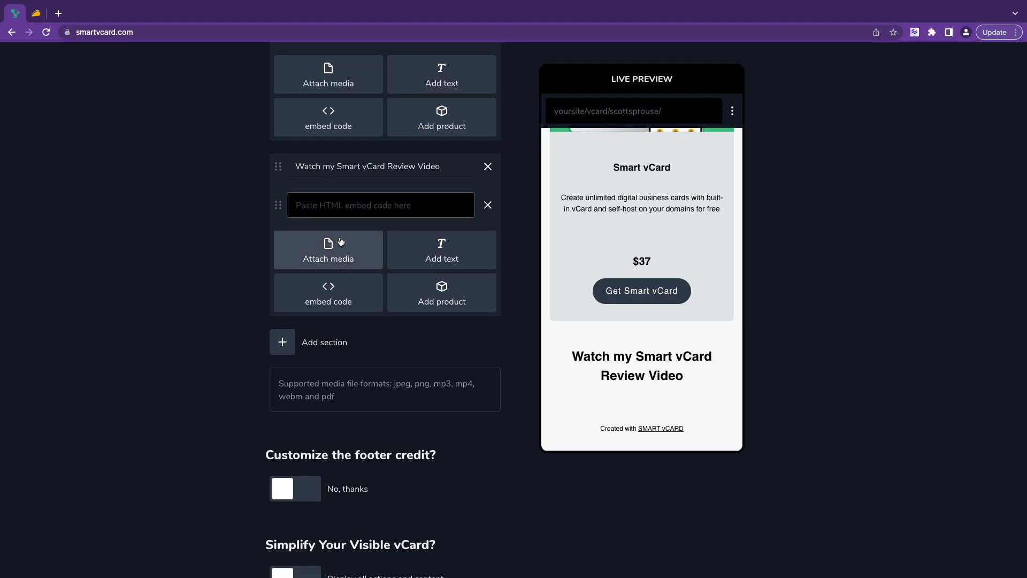
pyautogui.press('super+v')
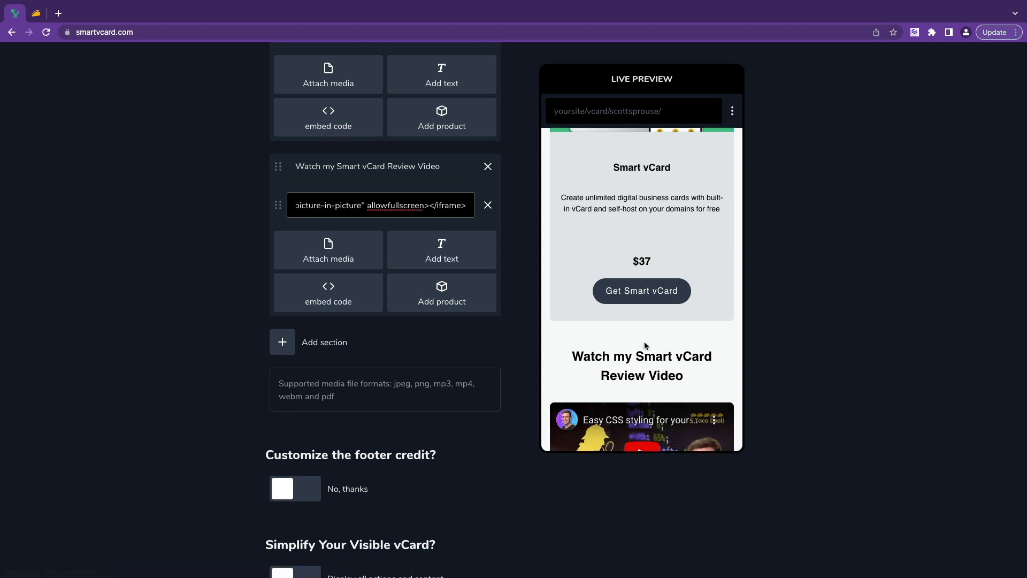
pyautogui.scroll(-2, 644, 341)
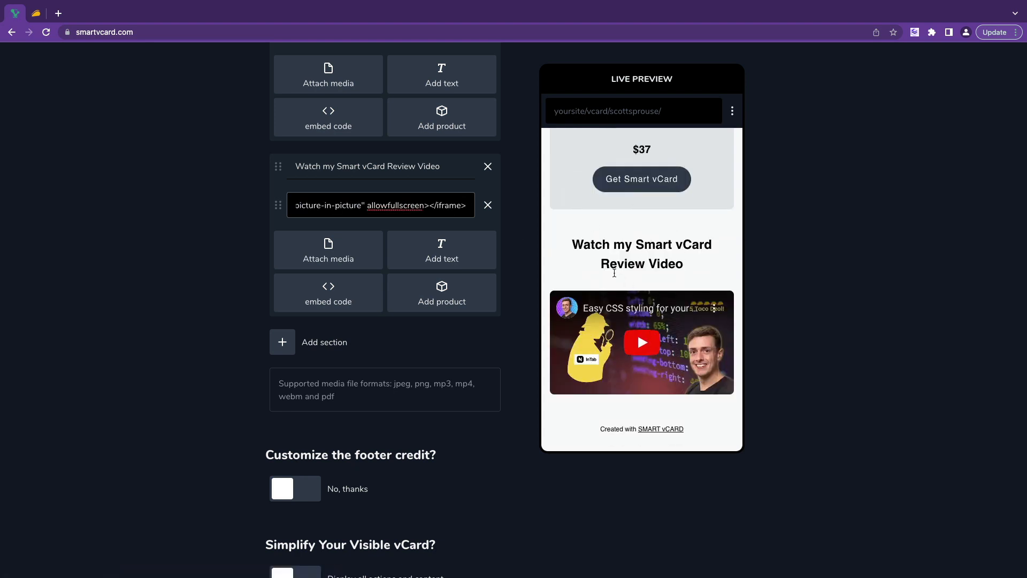
pyautogui.scroll(2, 345, 354)
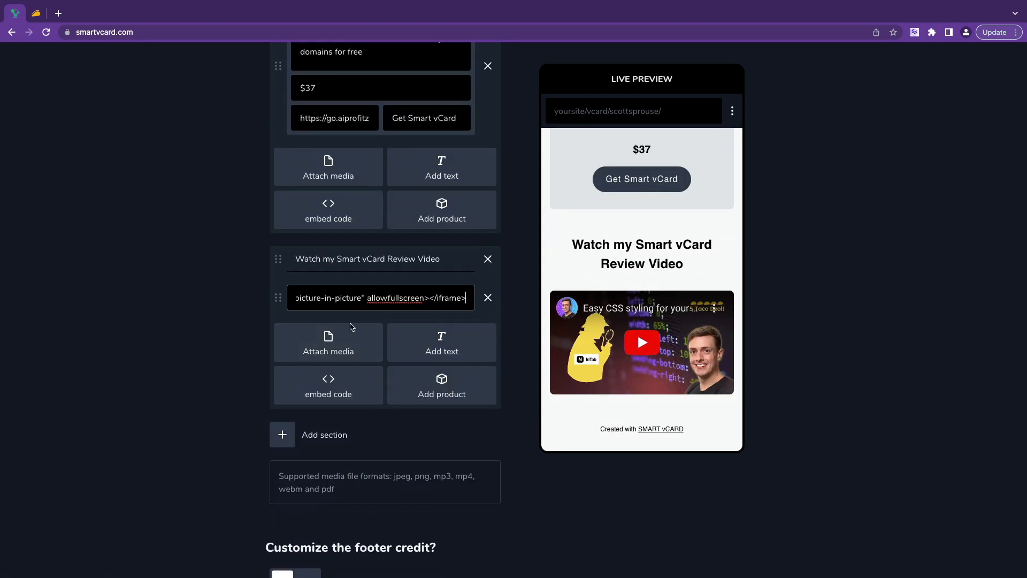
pyautogui.scroll(-2, 453, 357)
pyautogui.scroll(-2, 454, 358)
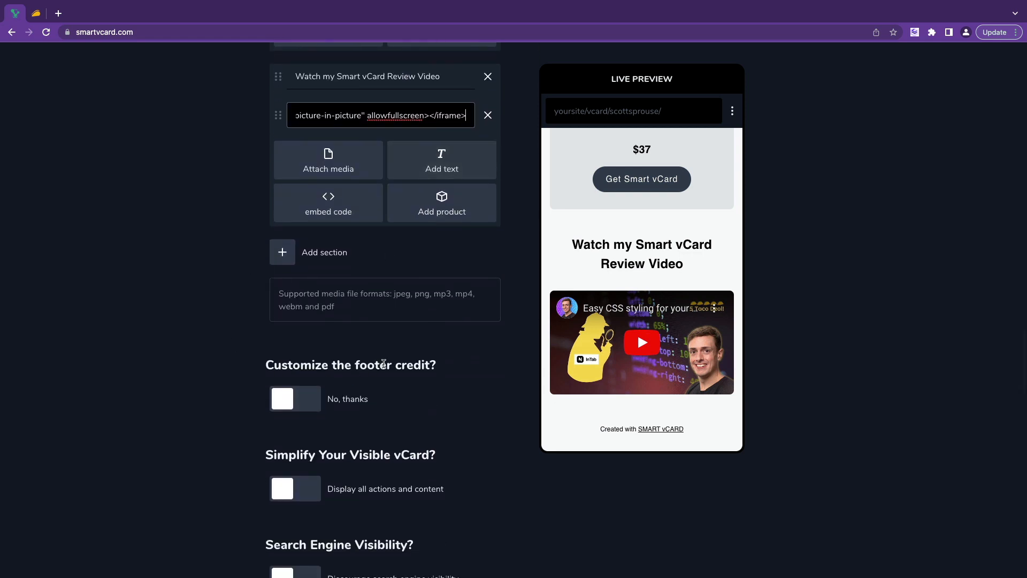
# Enable a custom footer credit with text 'Fueled by' and link text 'Rocketstripe'.
pyautogui.click(292, 400)
pyautogui.scroll(-3, 401, 320)
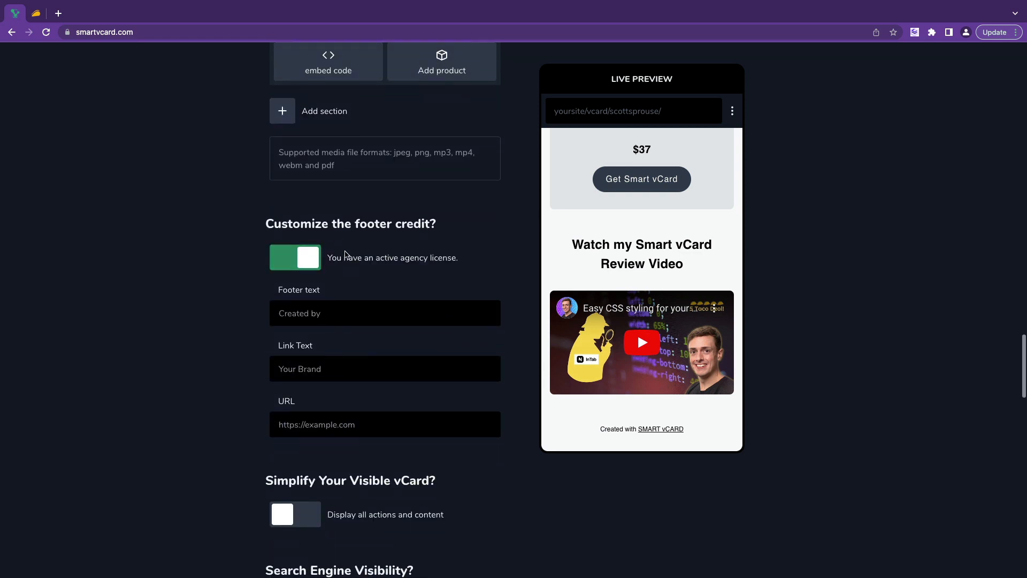
pyautogui.click(403, 321)
pyautogui.write('Fueled by')
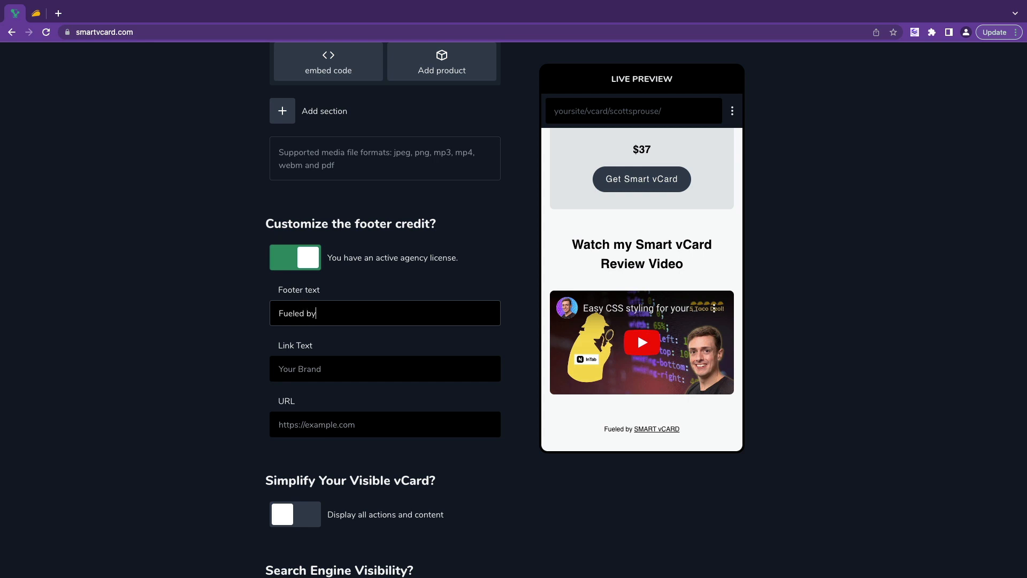
pyautogui.press('Tab')
pyautogui.write('Rocketstripe')
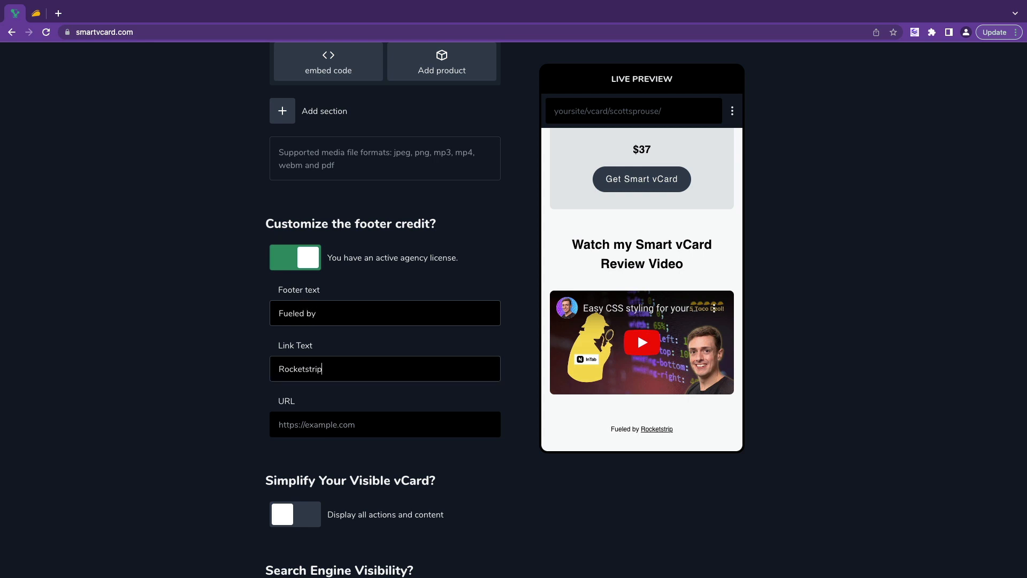
pyautogui.press('Tab')
pyautogui.write('h')
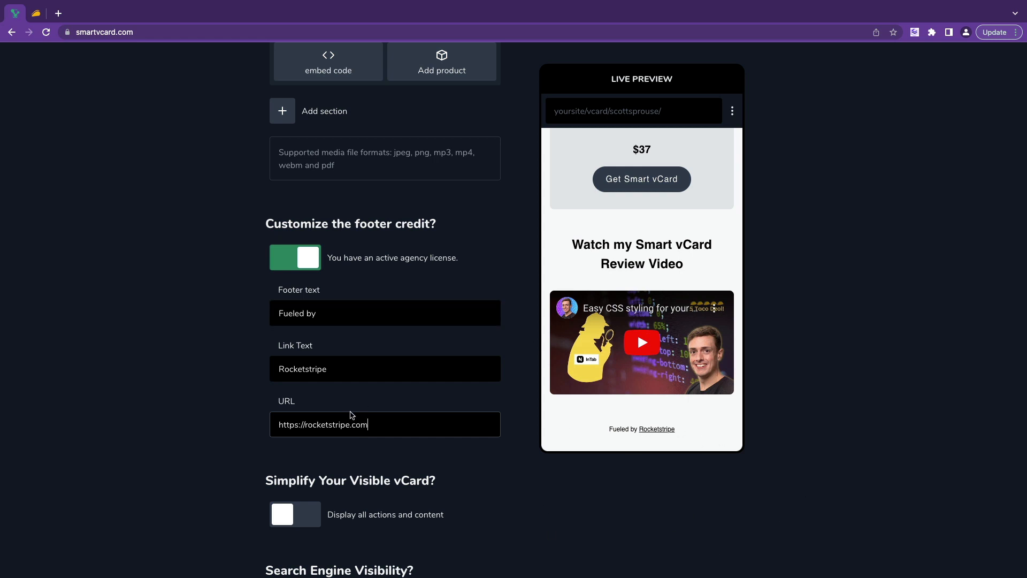
pyautogui.moveTo(414, 426); pyautogui.dragTo(281, 426)
pyautogui.click(398, 464)
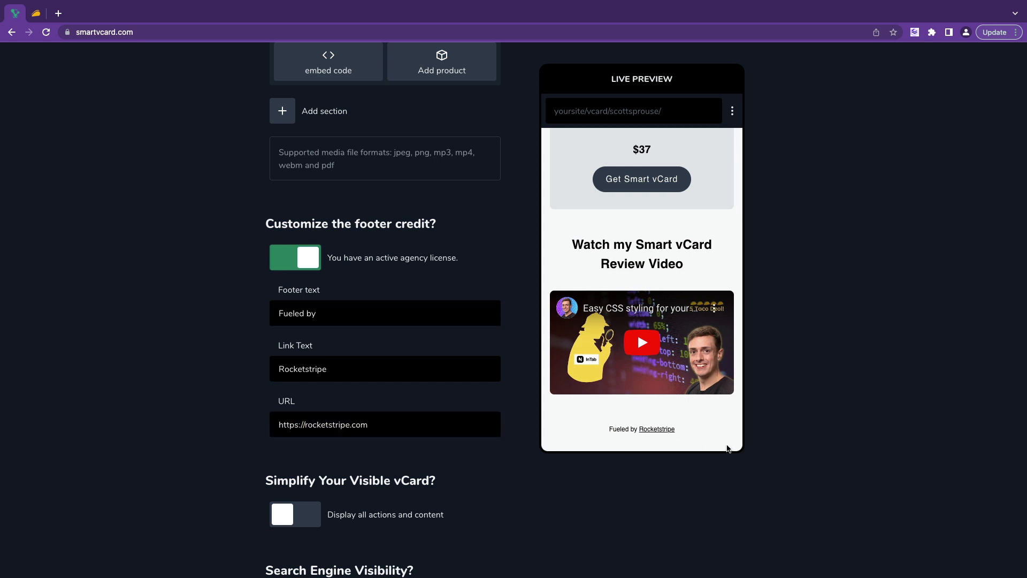
pyautogui.scroll(13, 705, 225)
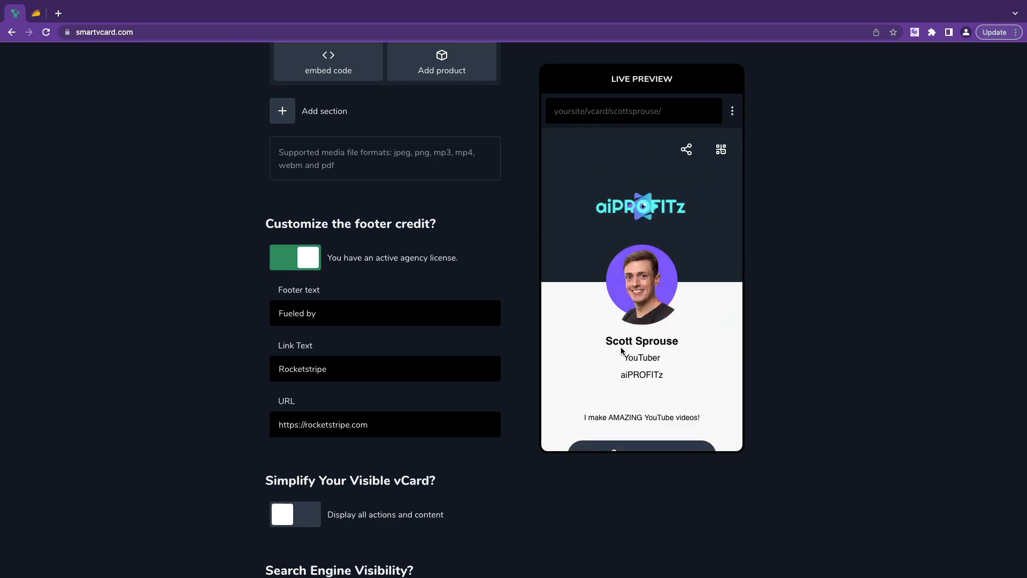
pyautogui.scroll(-13, 621, 350)
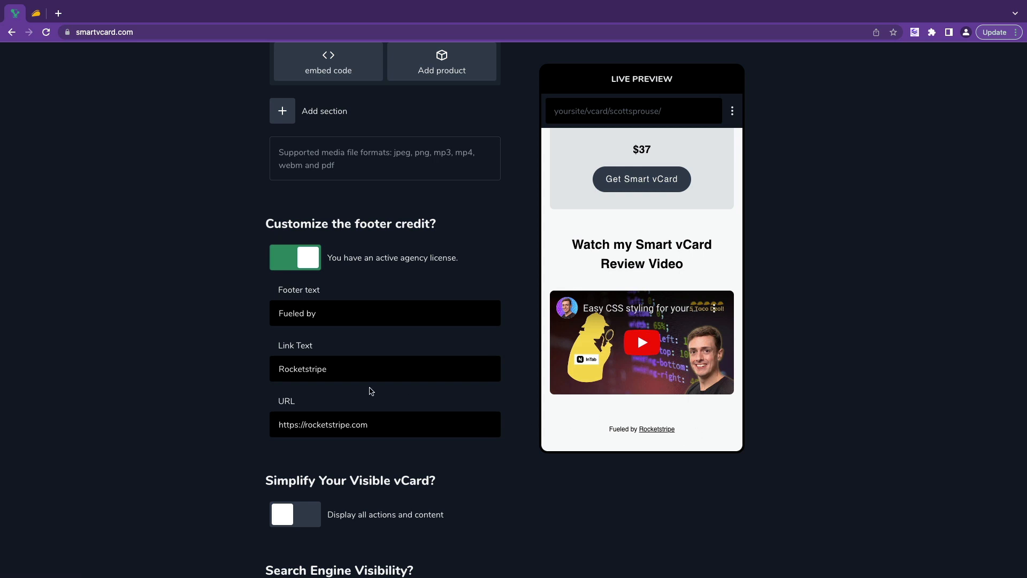
pyautogui.scroll(-3, 385, 331)
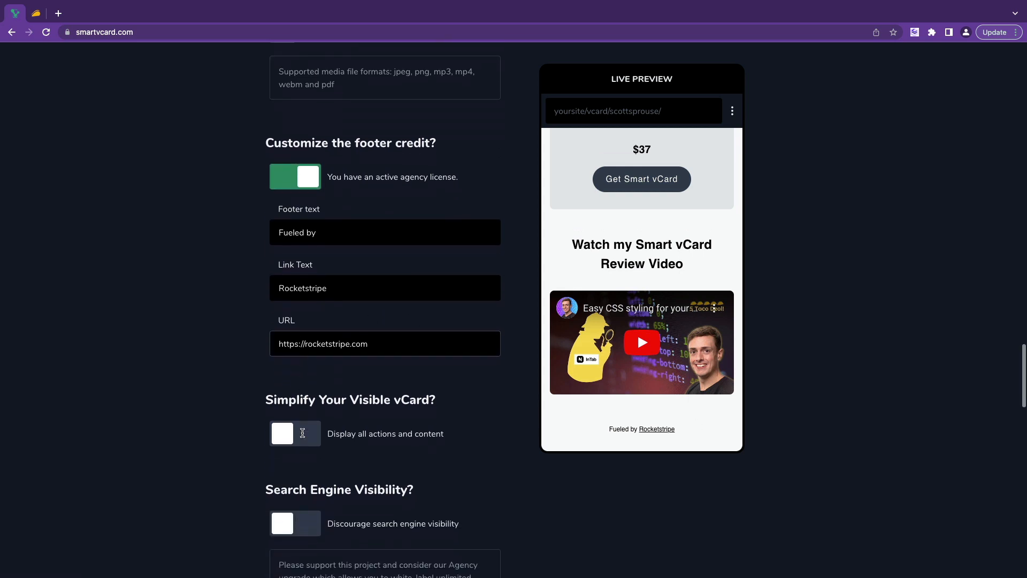
pyautogui.scroll(-2, 361, 366)
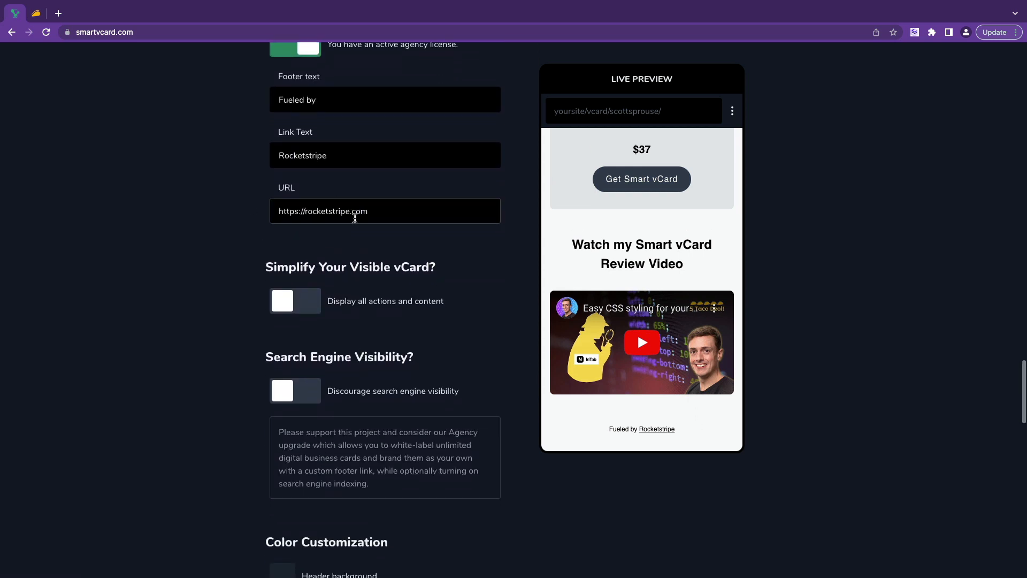
pyautogui.scroll(-1, 408, 281)
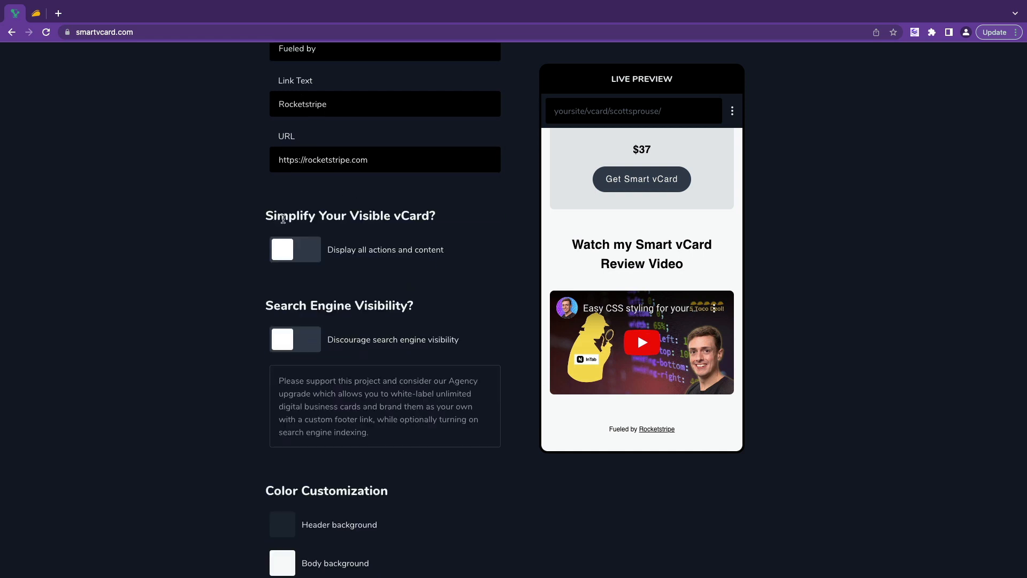
# Briefly show only the Save Contact action, then restore all actions and content.
pyautogui.click(294, 249)
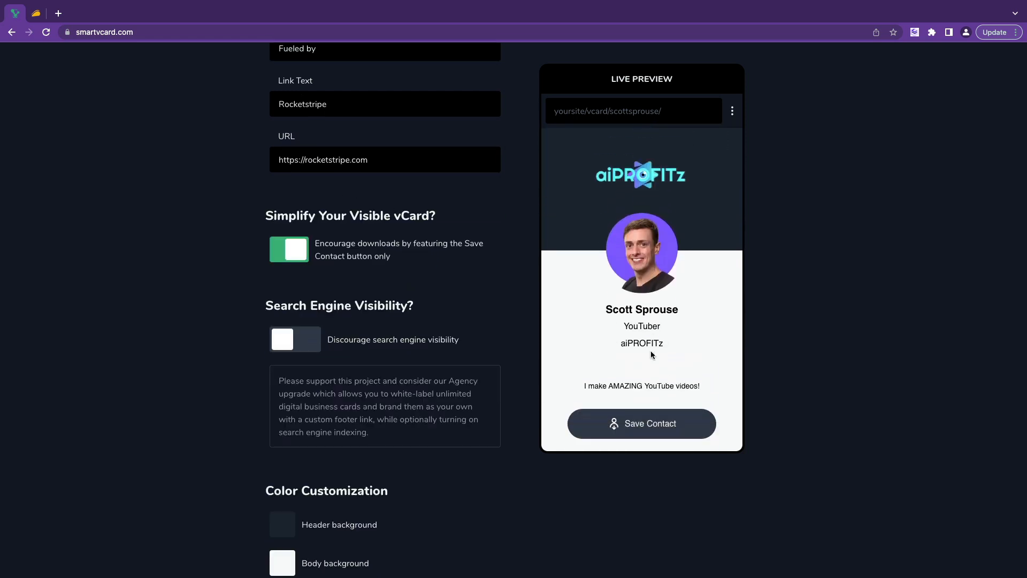
pyautogui.scroll(-2, 652, 355)
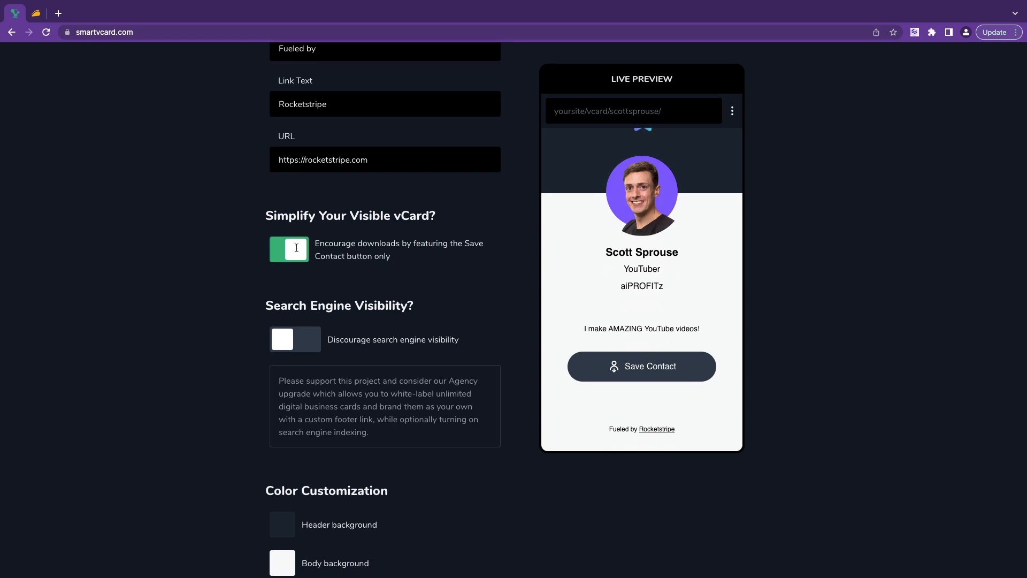
pyautogui.click(292, 251)
pyautogui.scroll(-5, 682, 205)
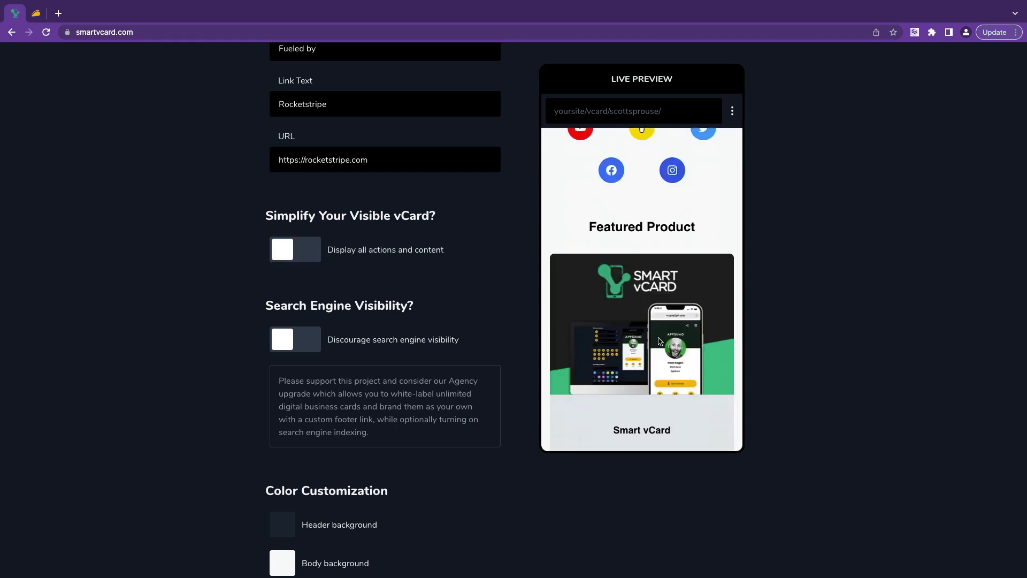
pyautogui.scroll(-4, 403, 367)
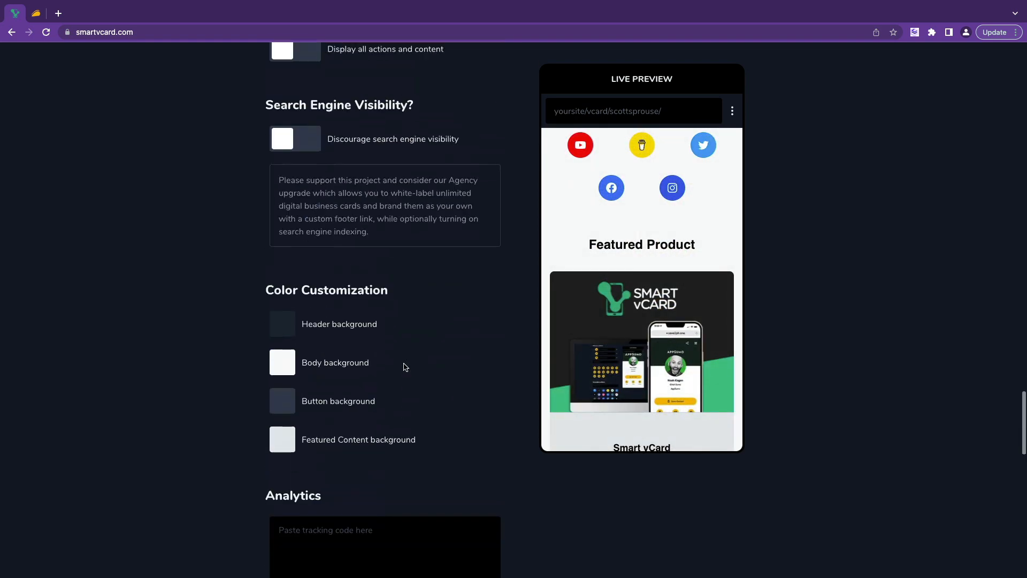
pyautogui.scroll(1, 245, 190)
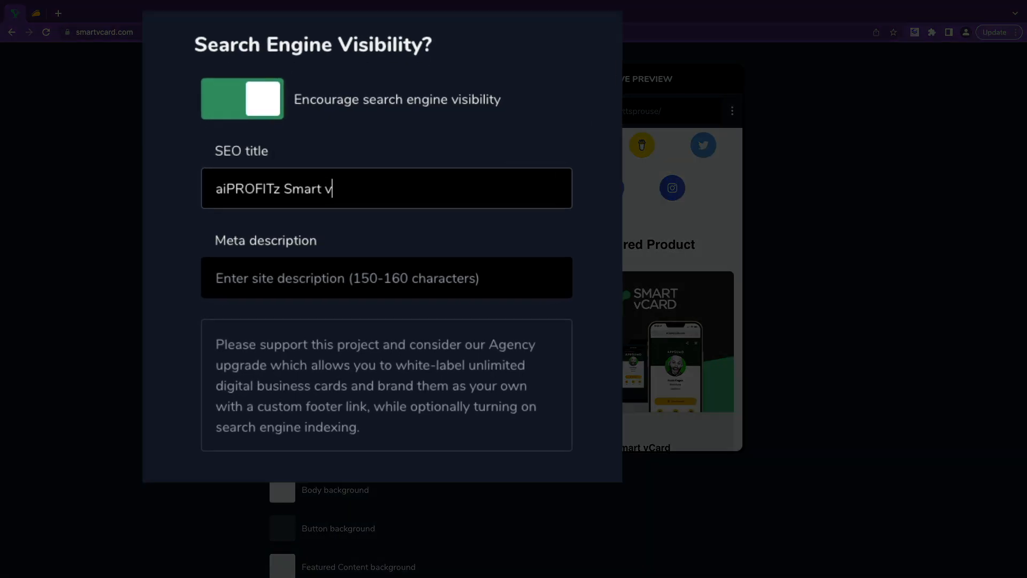
# Complete the SEO title as 'aiPROFITz Smart vCard' and undo an accidental meta-description paste.
pyautogui.write('Card')
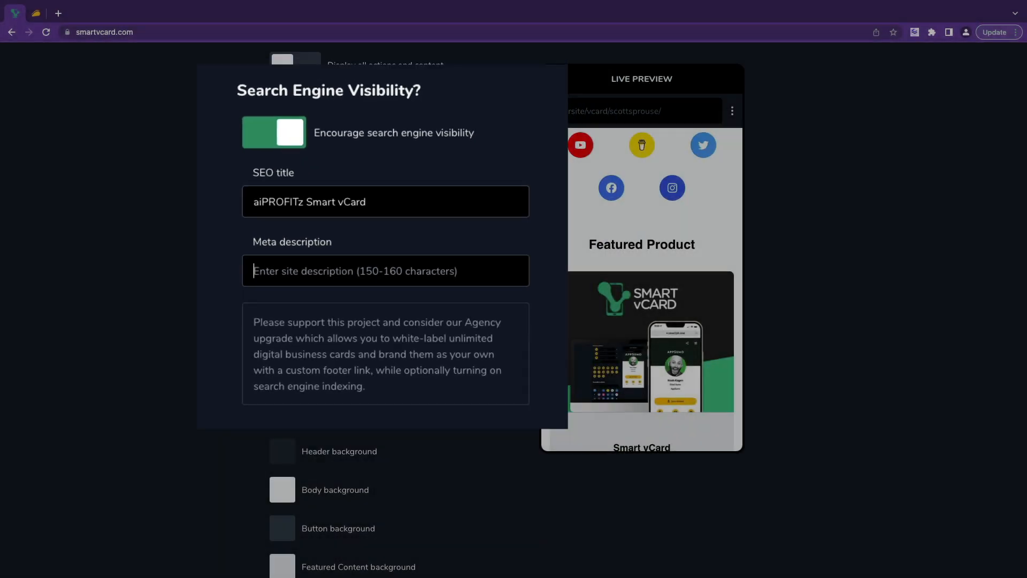
pyautogui.click(366, 254)
pyautogui.hotkey('ctrl', 'v')
pyautogui.hotkey('ctrl', 'z')
# Paste the AppSumo product tagline into the meta description.
pyautogui.click(36, 13)
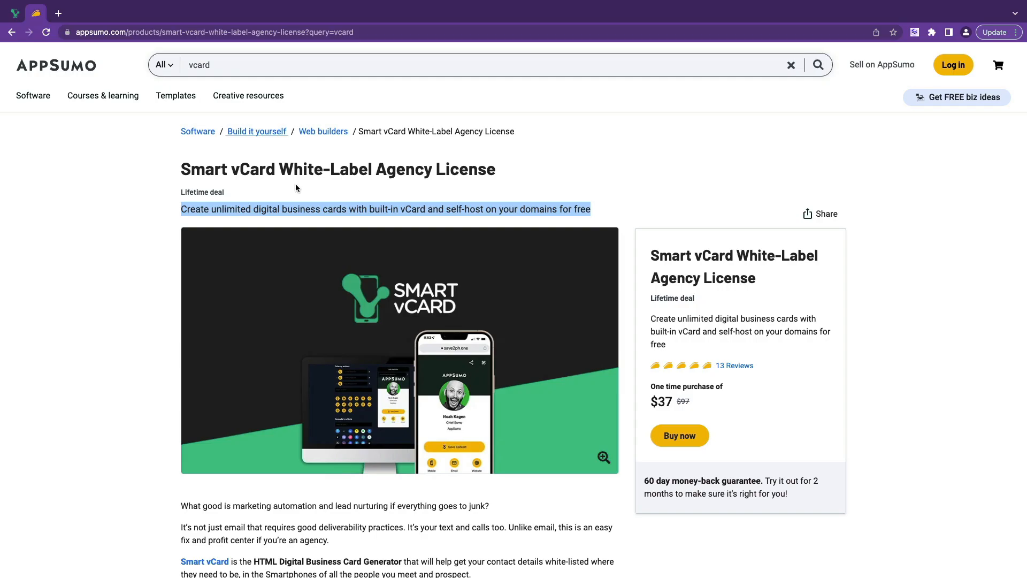
pyautogui.click(14, 13)
pyautogui.write('Create unlimited digital business cards with built-in vCard and self-host on your domains for free')
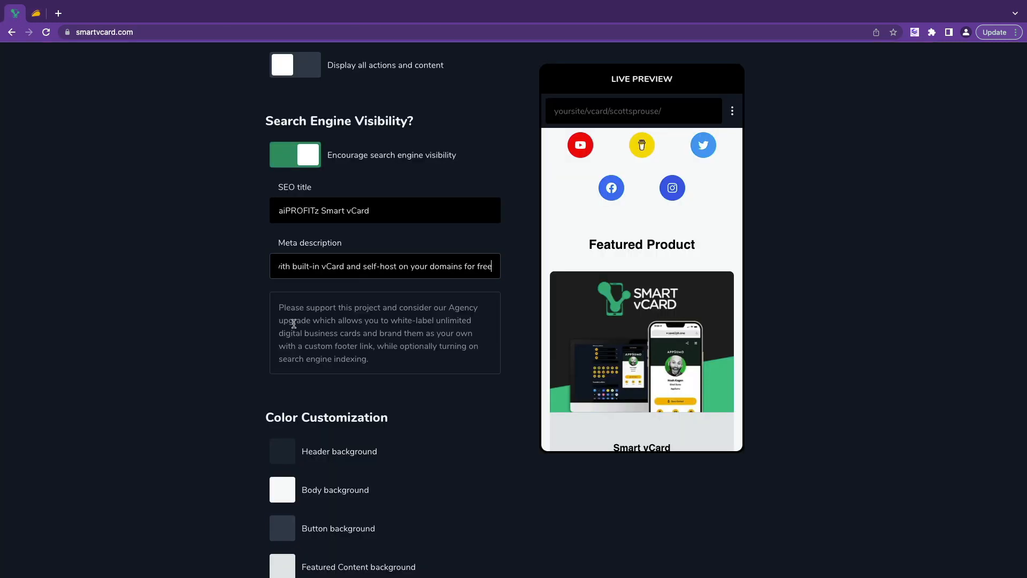
pyautogui.click(291, 325)
pyautogui.scroll(-1, 291, 325)
pyautogui.scroll(1, 291, 325)
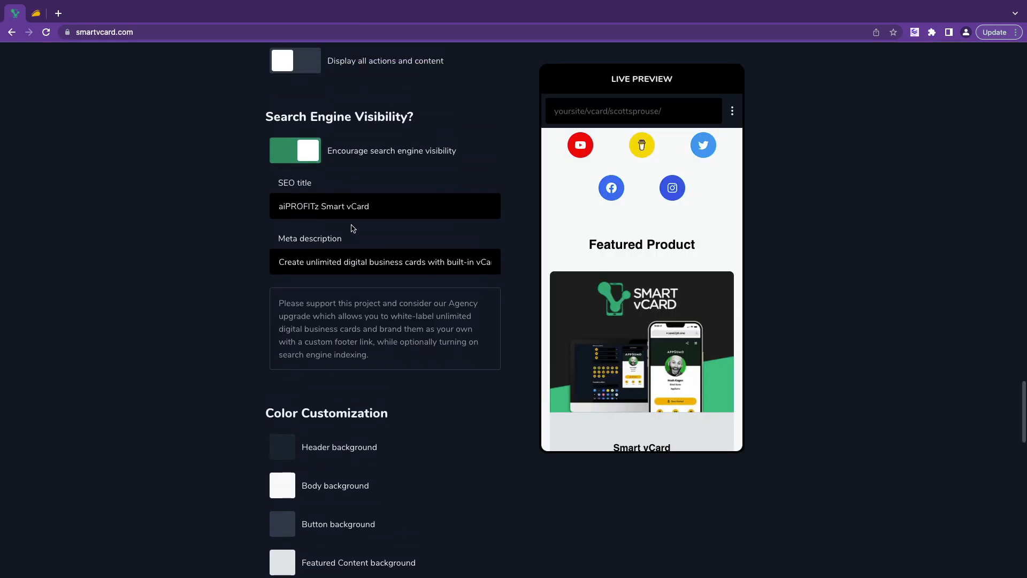
pyautogui.scroll(-1, 353, 229)
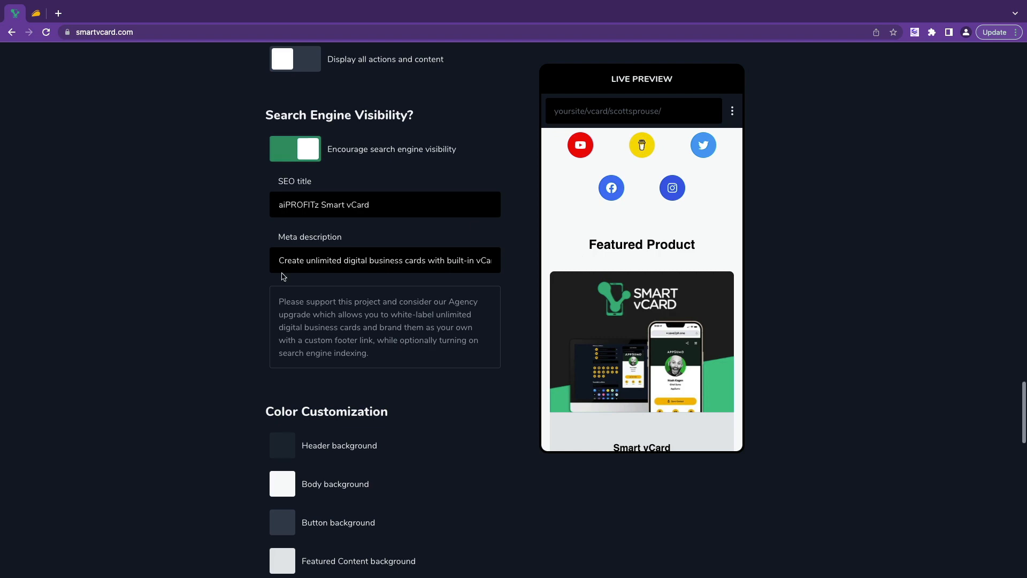
pyautogui.scroll(-1, 284, 278)
pyautogui.scroll(-5, 629, 348)
pyautogui.scroll(10, 629, 348)
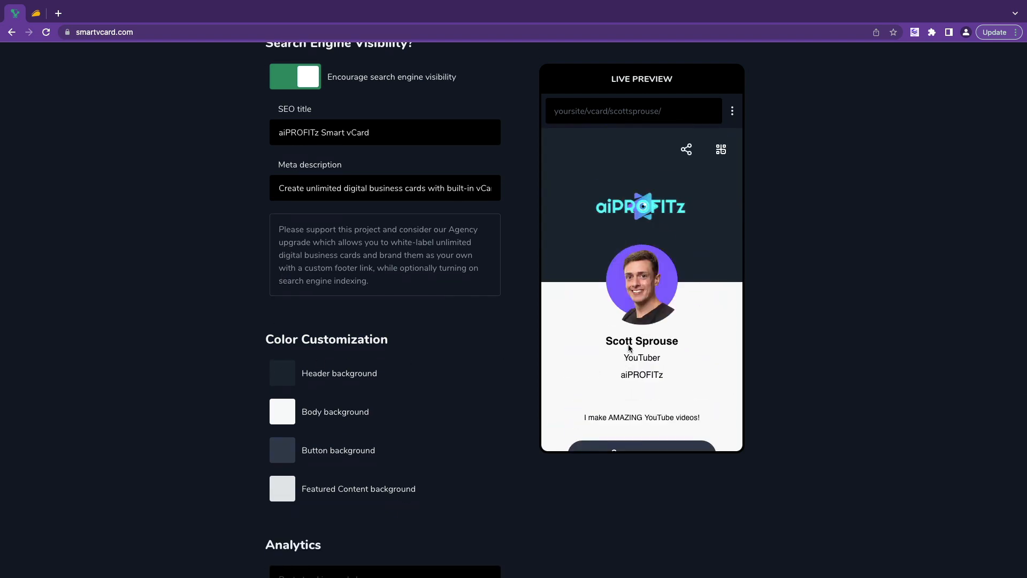
# Change the card header background from dark grey to deep purple, hex #4910A1.
pyautogui.scroll(-1, 247, 376)
pyautogui.click(282, 322)
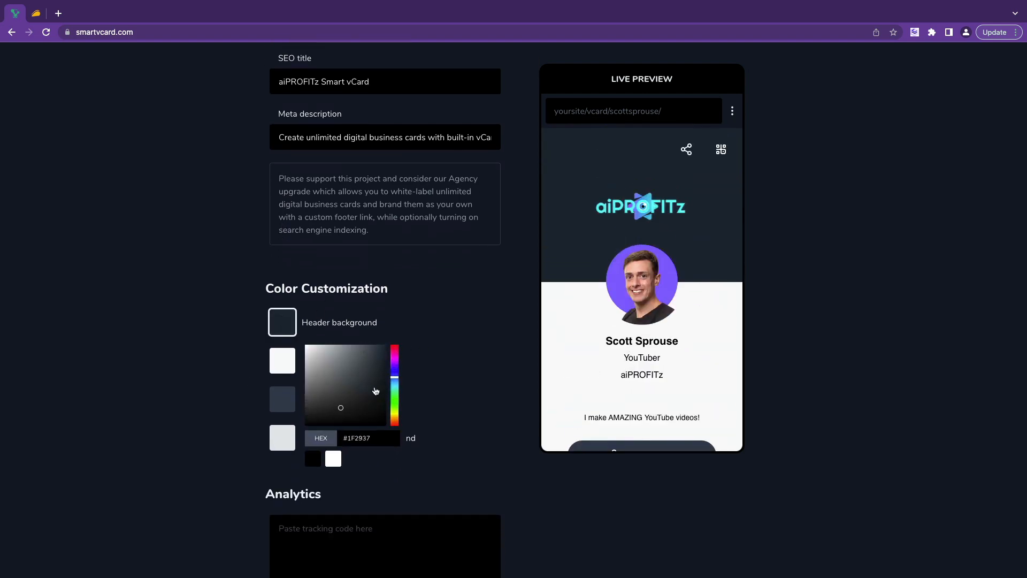
pyautogui.moveTo(397, 377); pyautogui.dragTo(396, 369)
pyautogui.moveTo(384, 188); pyautogui.dragTo(385, 183)
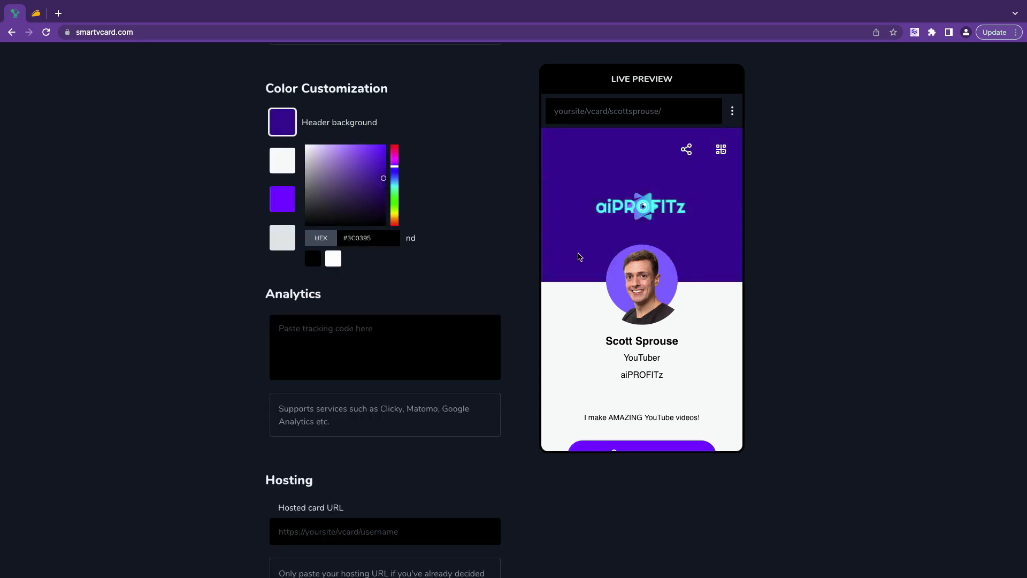
pyautogui.scroll(-2, 579, 257)
pyautogui.scroll(2, 580, 257)
pyautogui.moveTo(386, 179); pyautogui.dragTo(377, 174)
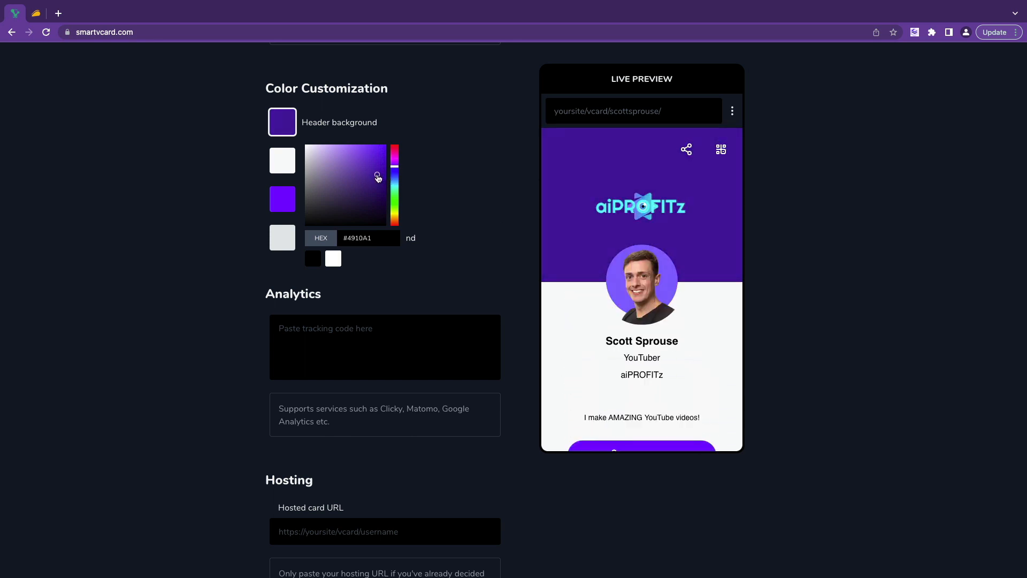
pyautogui.scroll(-2, 560, 242)
pyautogui.scroll(-15, 561, 242)
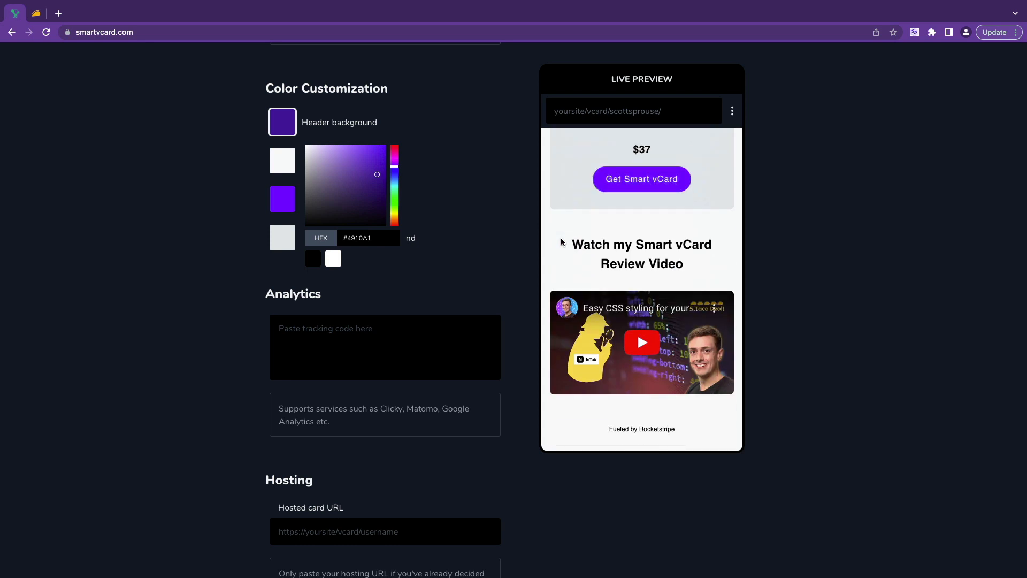
pyautogui.scroll(-2, 415, 311)
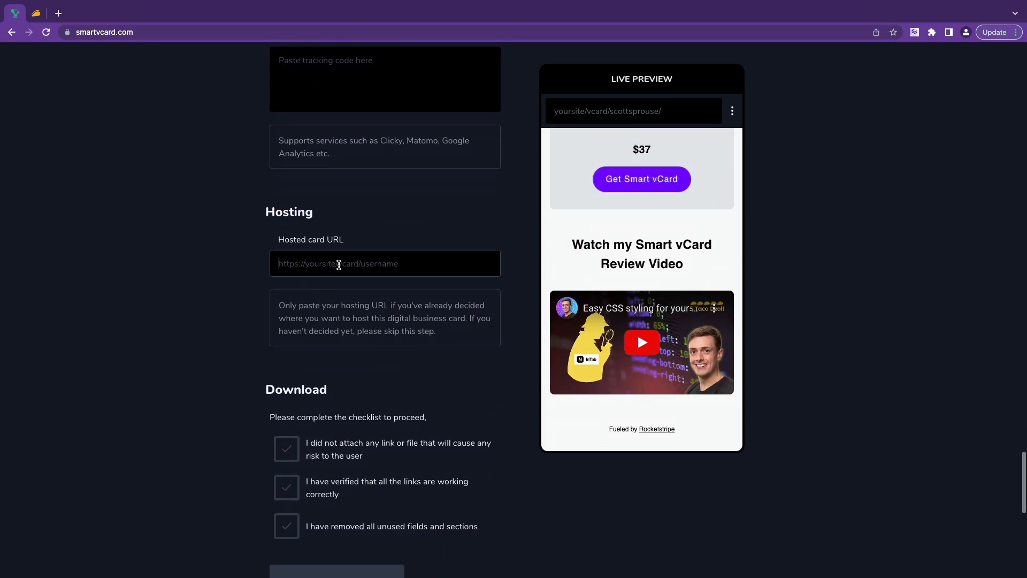
pyautogui.click(338, 265)
pyautogui.write('aiprofitz.com/smartvcard')
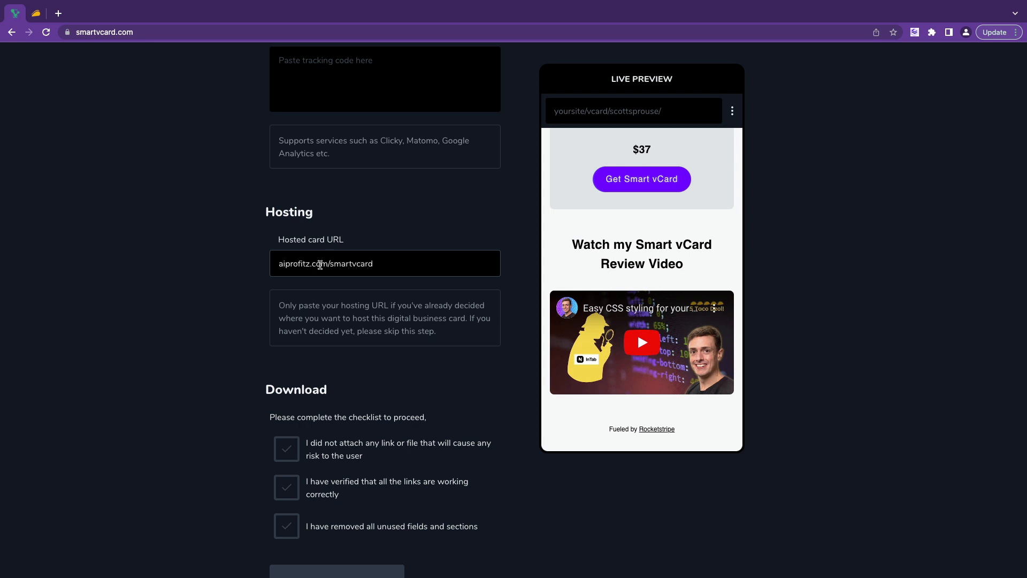
pyautogui.write('https://')
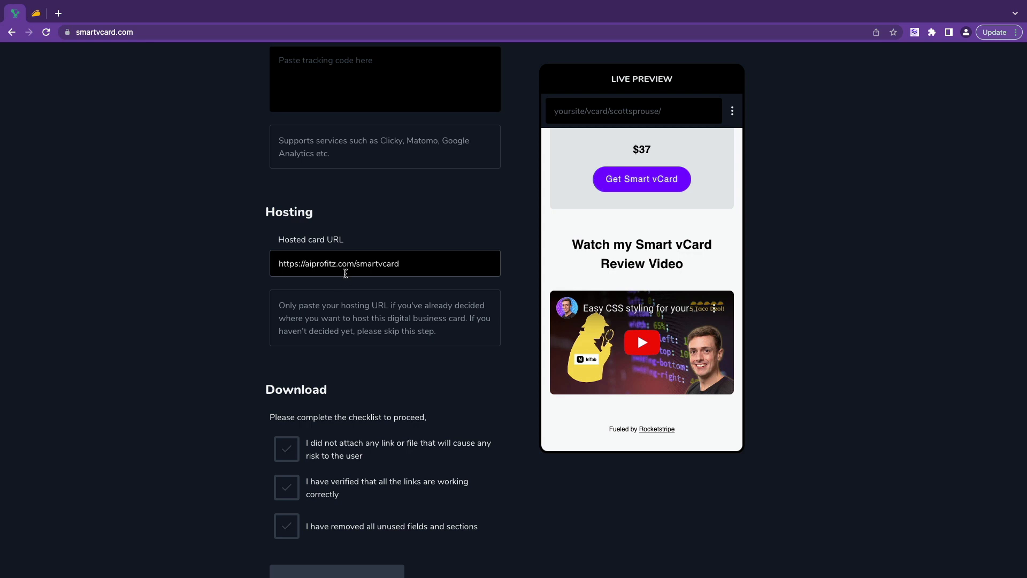
pyautogui.scroll(-3, 345, 273)
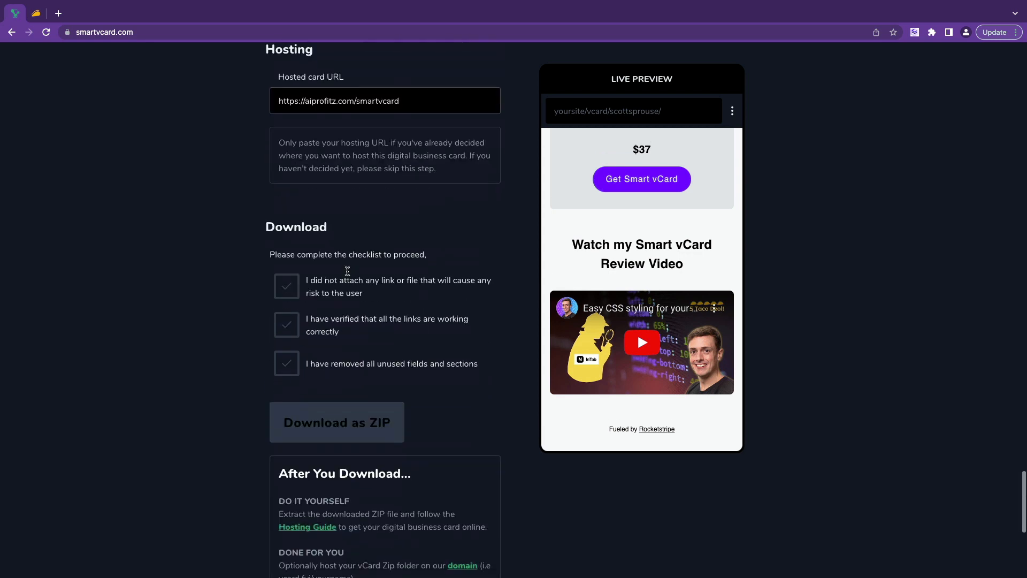
# Tick the three checklist items: no risky links or files, all links work, unused fields removed.
pyautogui.click(280, 283)
pyautogui.click(286, 316)
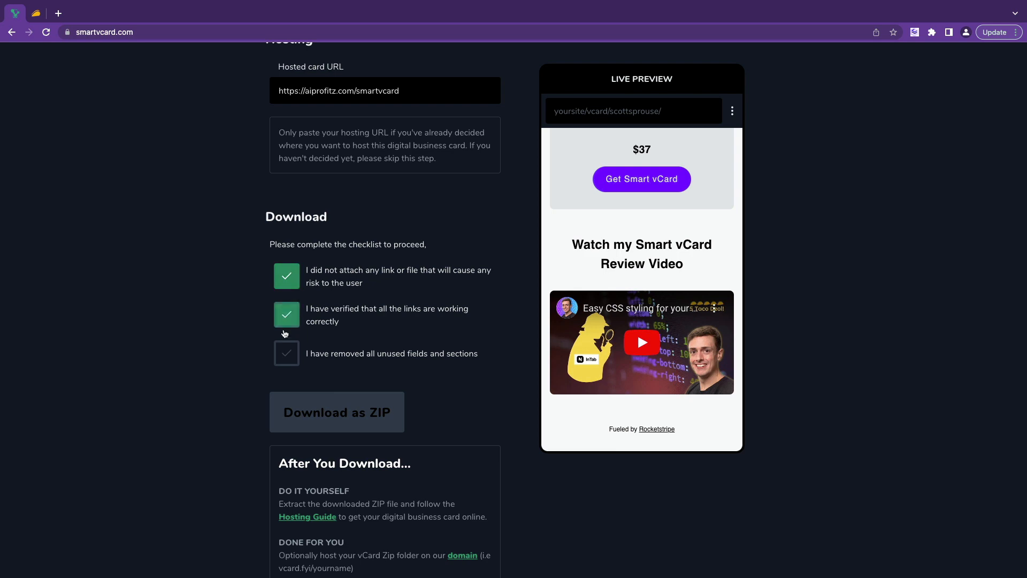
pyautogui.click(287, 353)
# Test the YouTube icon in the card preview, then close the YouTube tab.
pyautogui.scroll(-1, 342, 262)
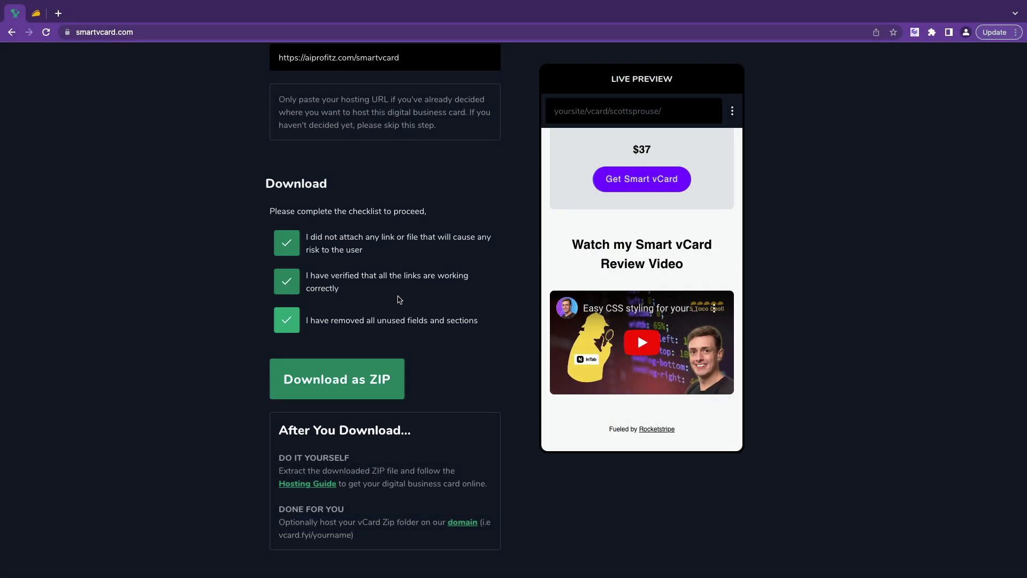
pyautogui.scroll(-1, 400, 300)
pyautogui.scroll(10, 669, 231)
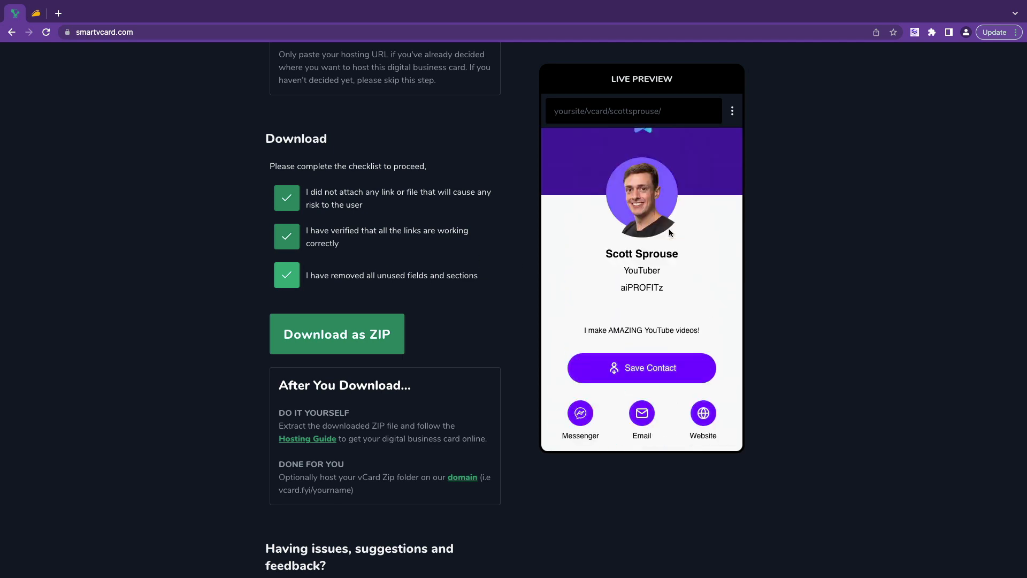
pyautogui.scroll(-2, 669, 229)
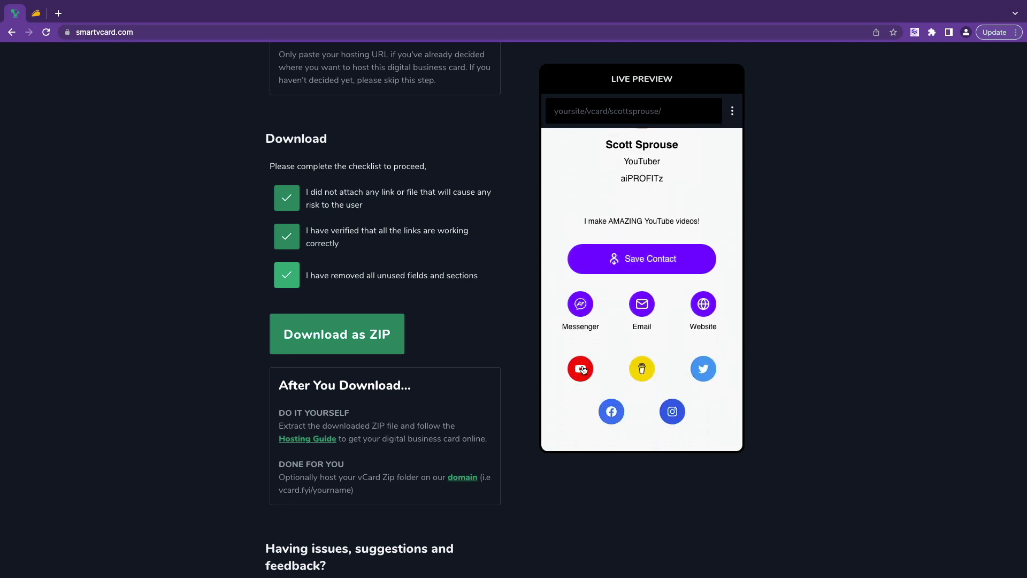
pyautogui.click(582, 369)
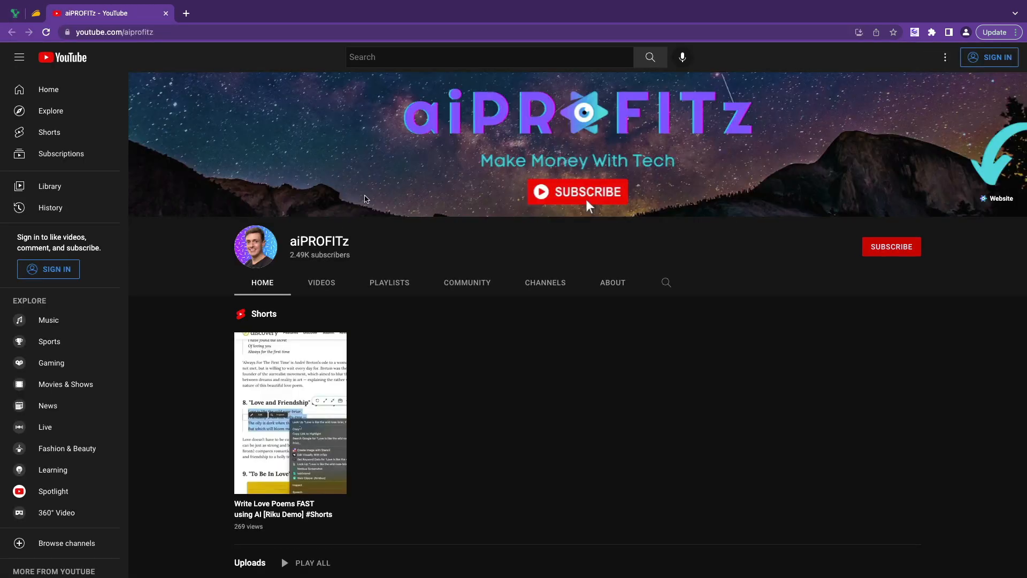
pyautogui.scroll(-3, 321, 214)
pyautogui.scroll(3, 321, 214)
pyautogui.hotkey('ctrl', 'w')
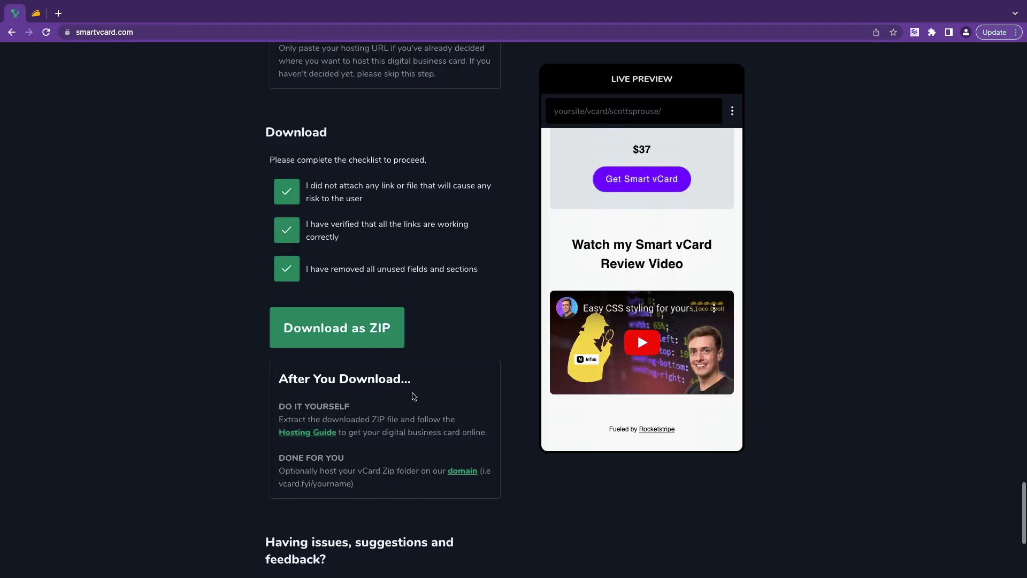
pyautogui.scroll(-5, 413, 396)
pyautogui.scroll(4, 412, 394)
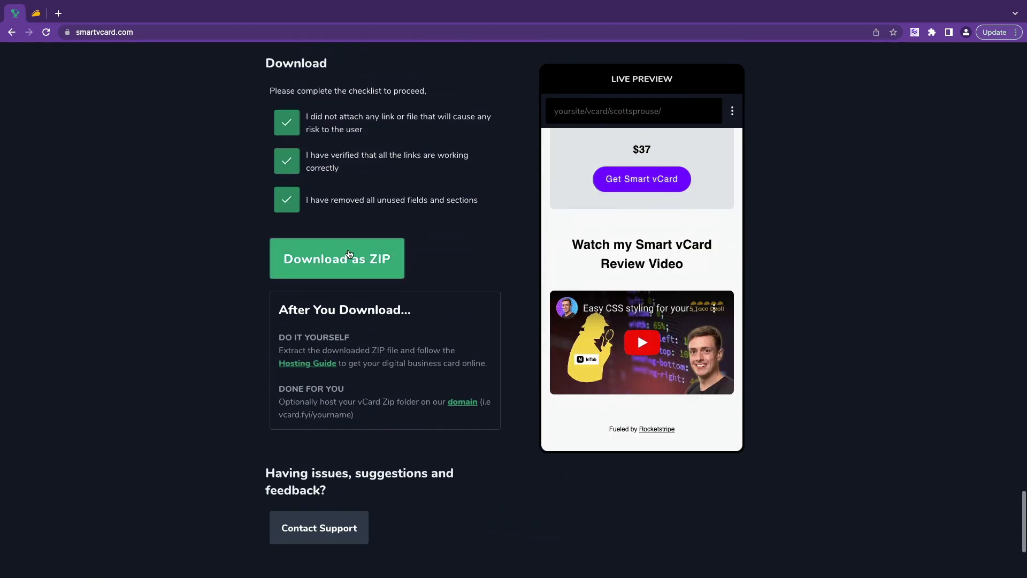
# Download the finished card as a ZIP and review the Next Steps hosting options.
pyautogui.click(348, 255)
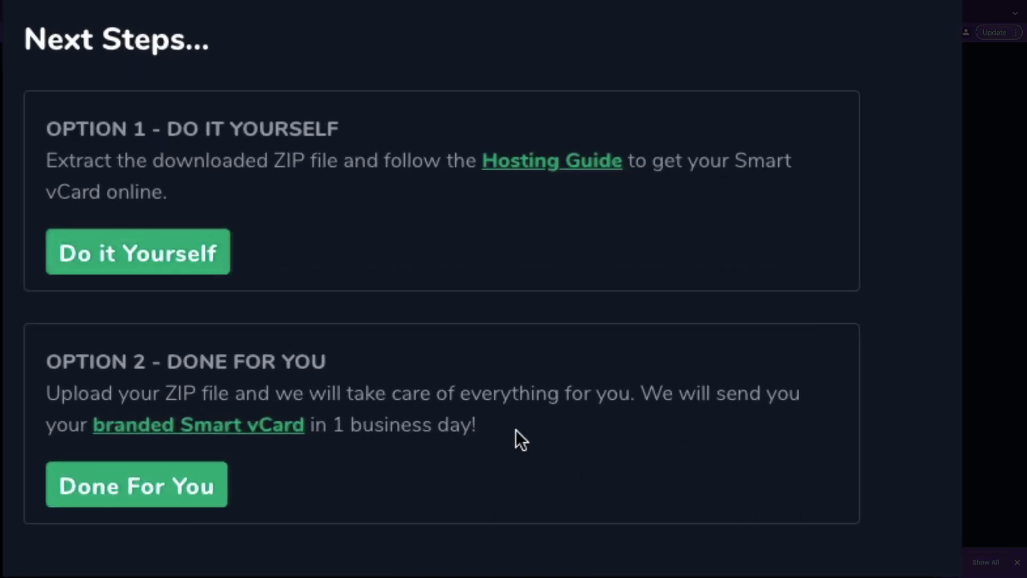
pyautogui.moveTo(515, 429); pyautogui.dragTo(305, 331)
pyautogui.click(454, 387)
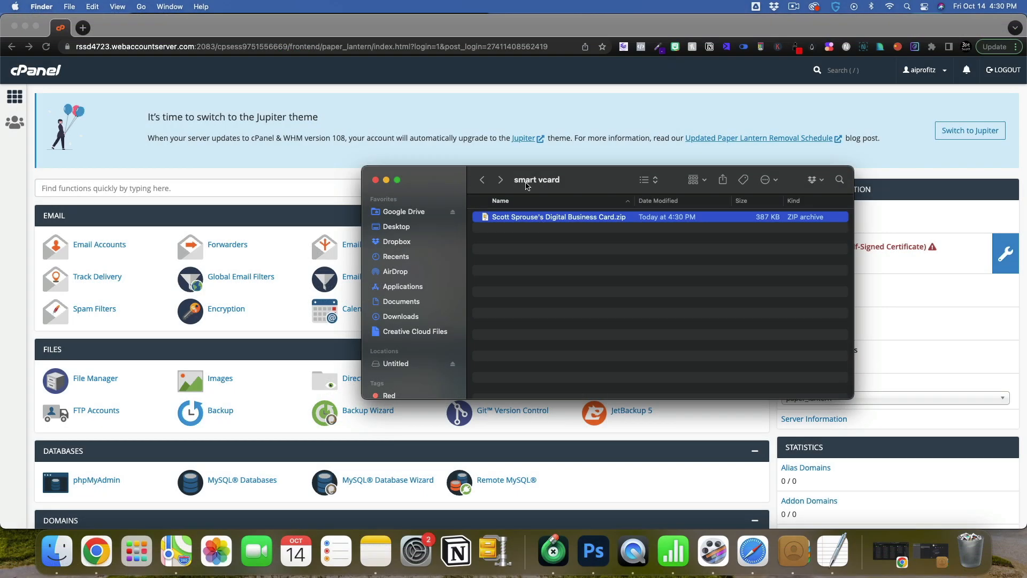
# Extract the downloaded card ZIP with Archive Utility, then bring the cPanel window back in front.
pyautogui.rightClick(563, 262)
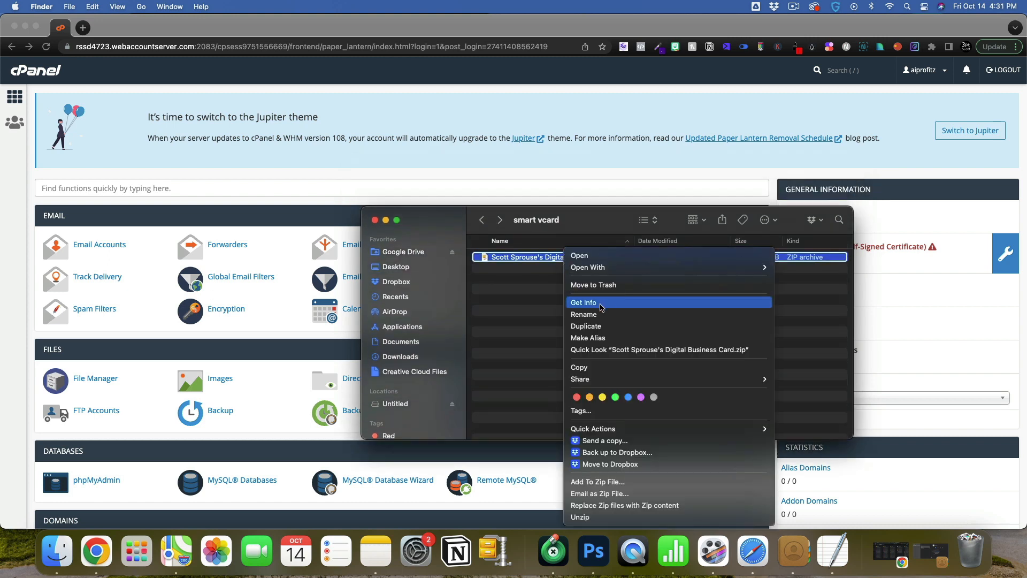
pyautogui.moveTo(613, 266)
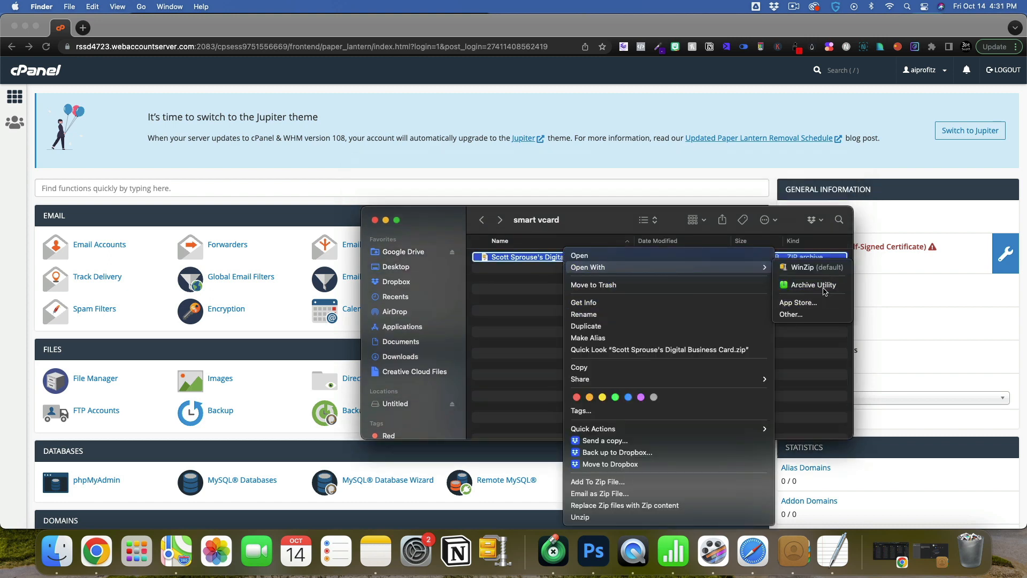
pyautogui.click(812, 284)
pyautogui.click(357, 164)
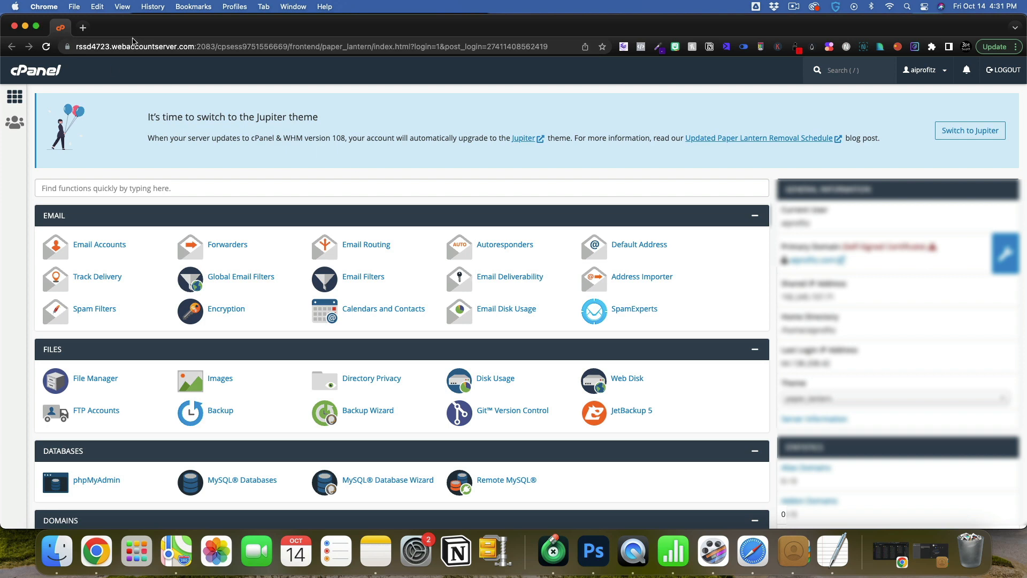
# Launch File Manager from the Files section of the cPanel home page.
pyautogui.scroll(-1, 259, 160)
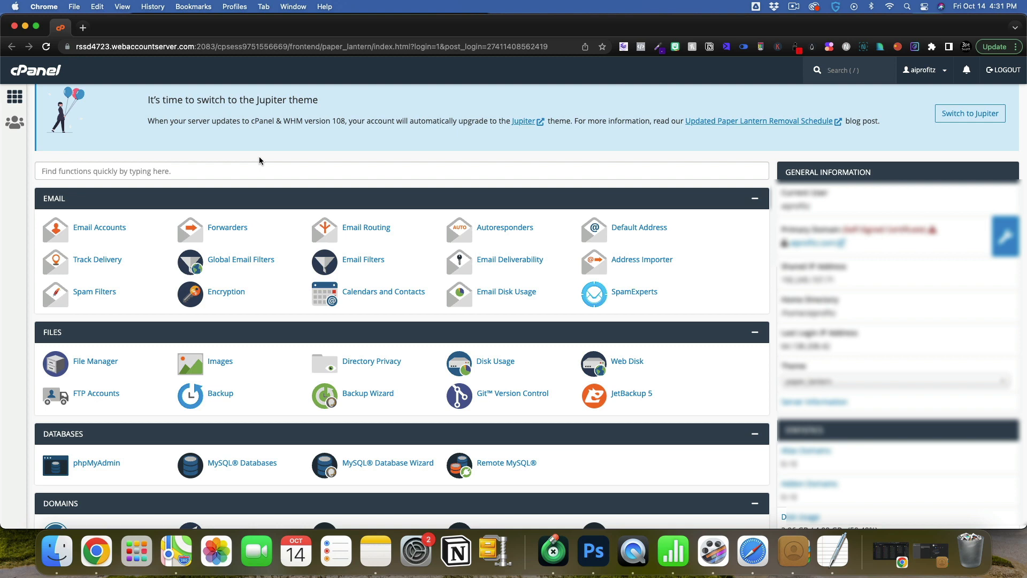
pyautogui.scroll(1, 259, 161)
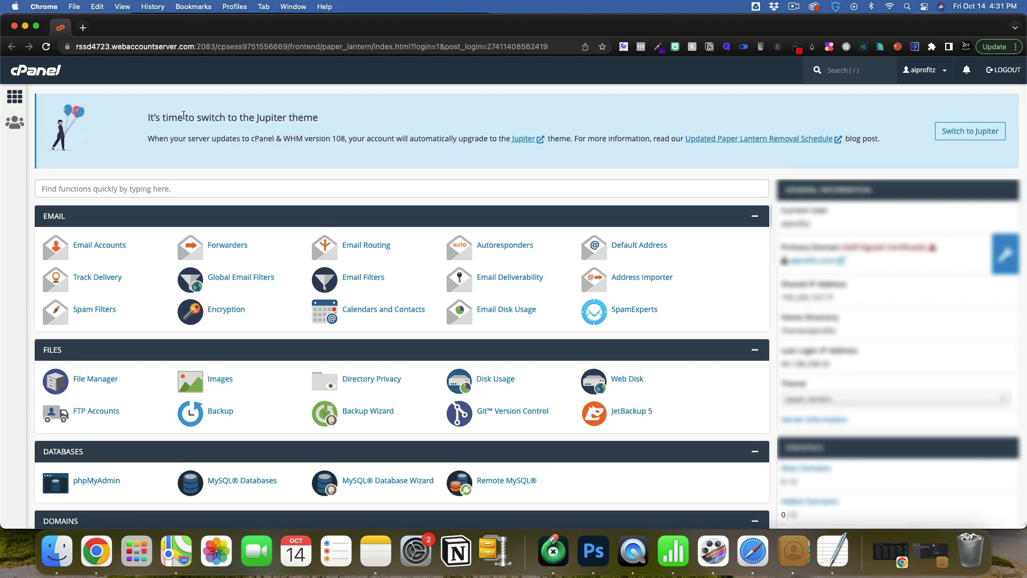
pyautogui.scroll(-1, 183, 115)
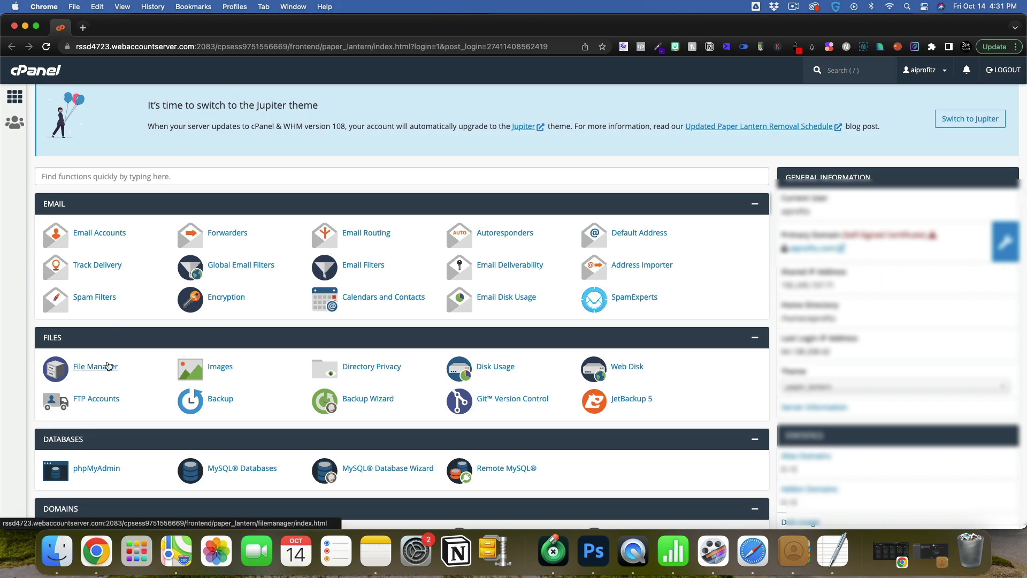
pyautogui.scroll(1, 107, 363)
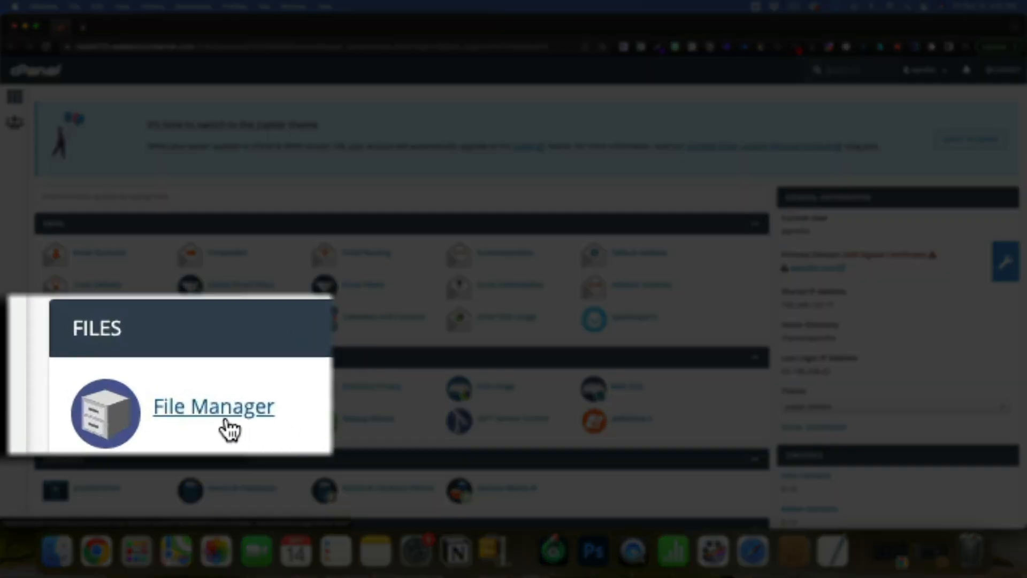
pyautogui.click(214, 420)
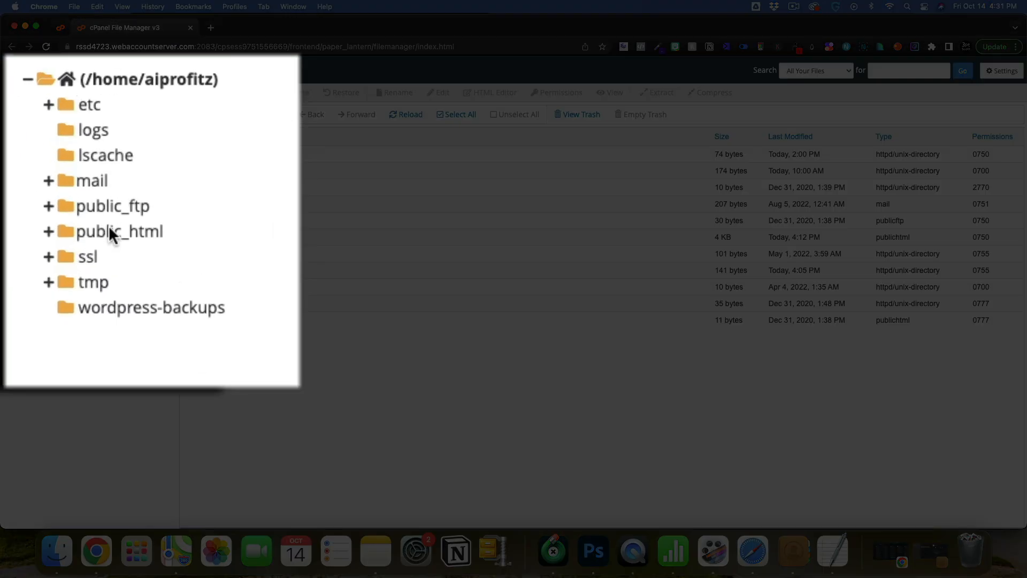
# Inside public_html, create a folder named smartvcard and open it from the folder tree.
pyautogui.click(110, 231)
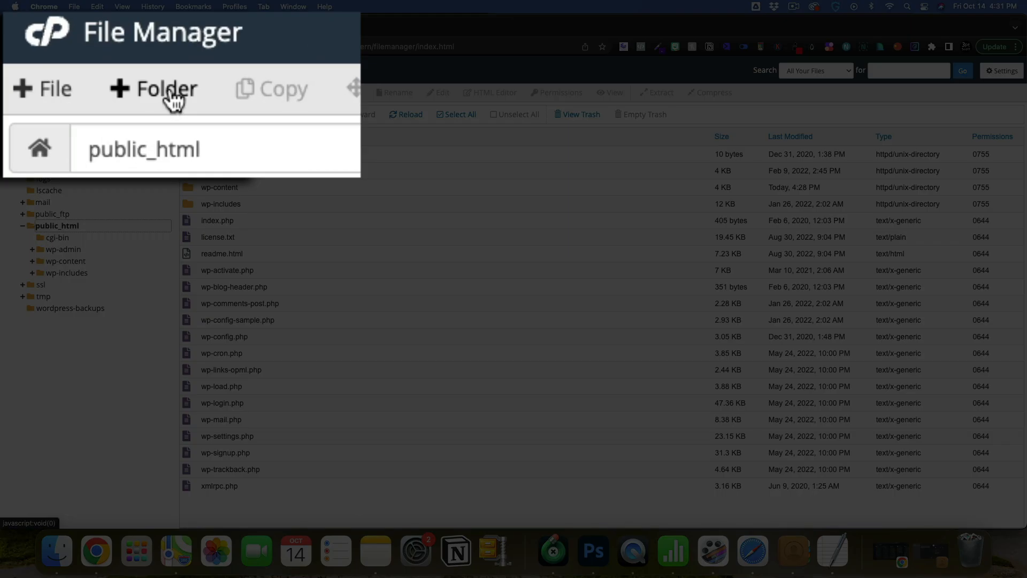
pyautogui.click(58, 92)
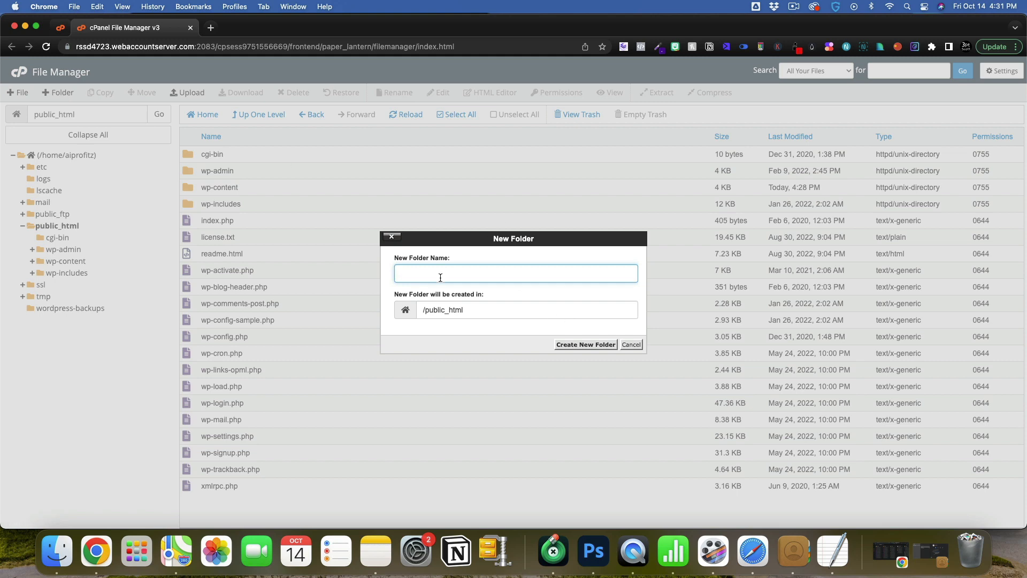
pyautogui.write('smart')
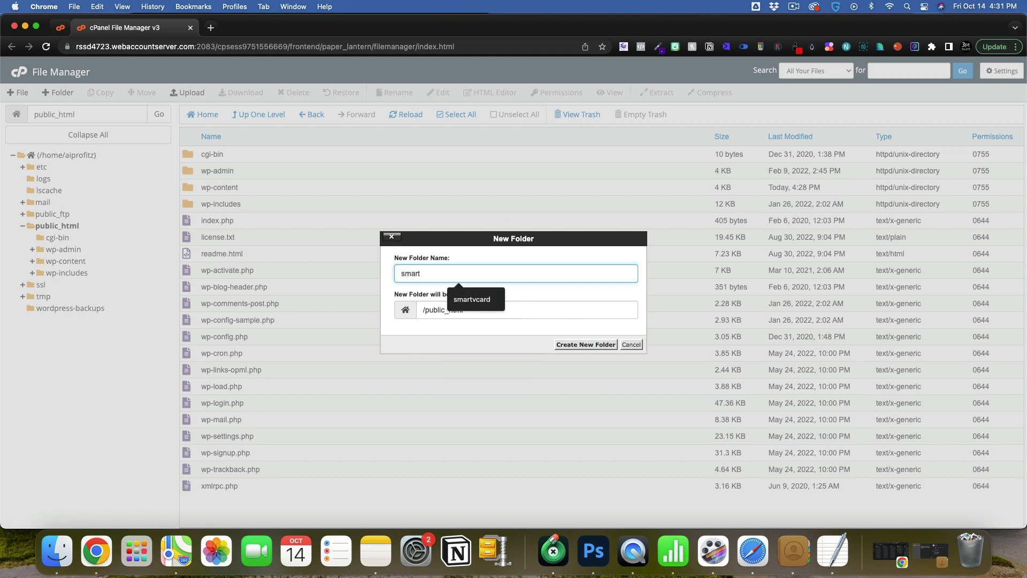
pyautogui.write('vcard')
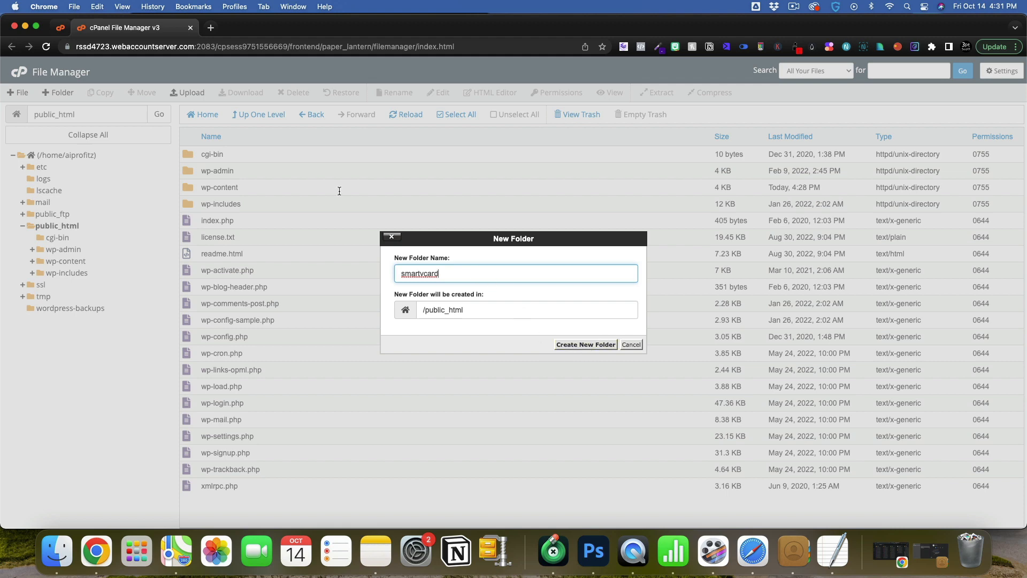
pyautogui.click(587, 344)
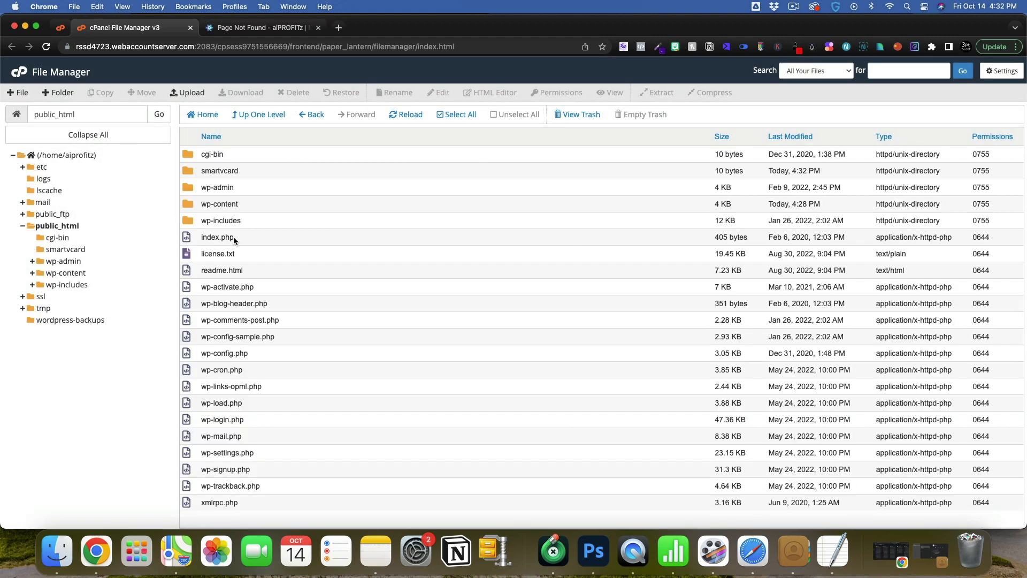
pyautogui.click(59, 249)
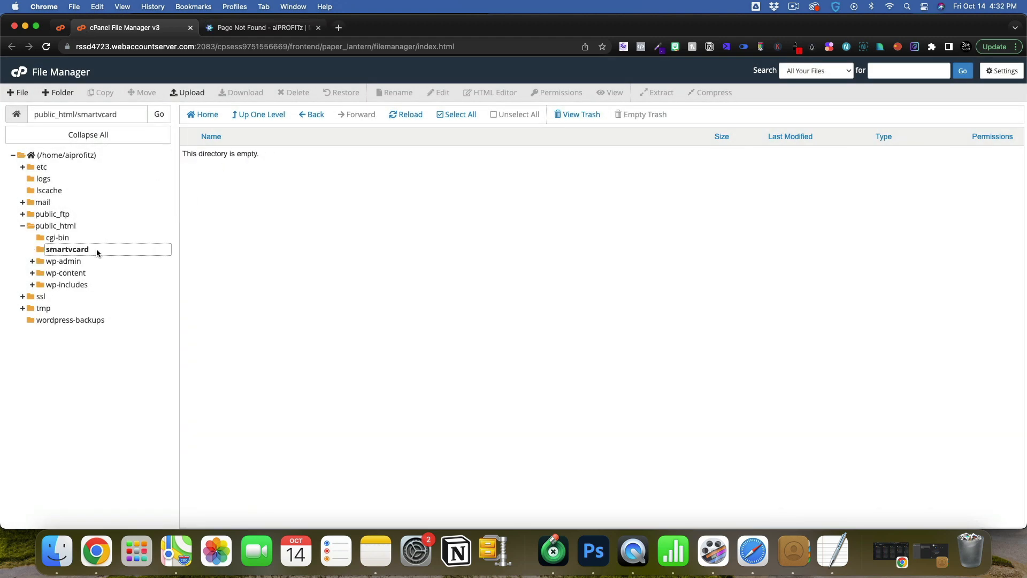
# Open the Upload page and select the exported card files, index.html through style.min.css, in Finder.
pyautogui.click(187, 92)
pyautogui.hotkey('ctrl', 'Up')
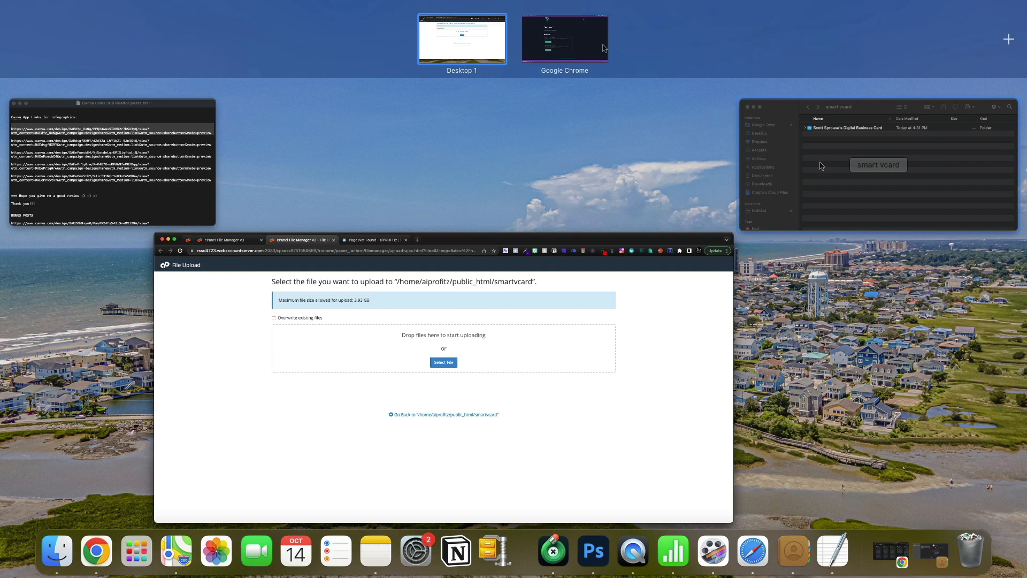
pyautogui.click(822, 164)
pyautogui.click(475, 257)
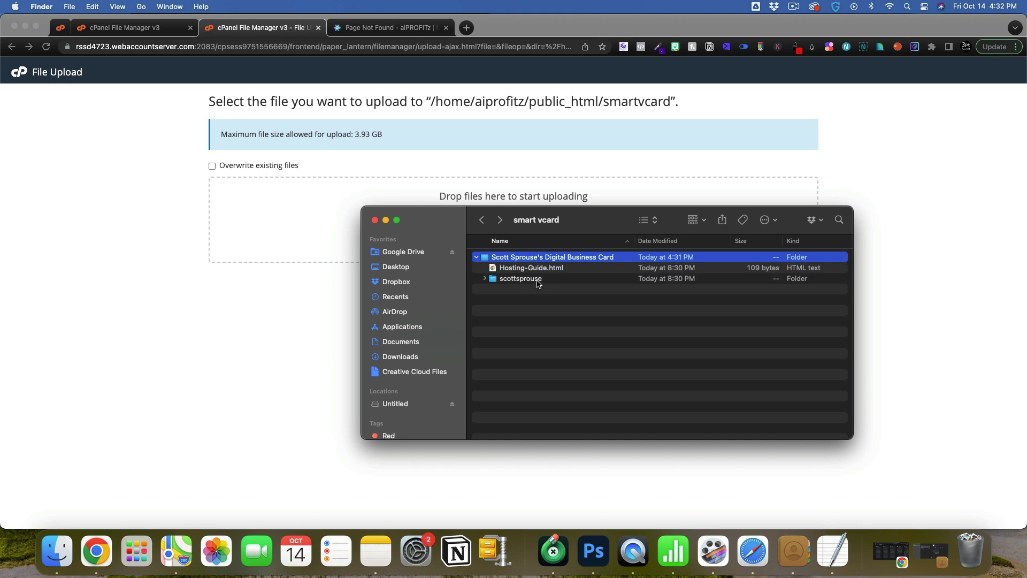
pyautogui.click(484, 278)
pyautogui.click(535, 299)
pyautogui.click(552, 371)
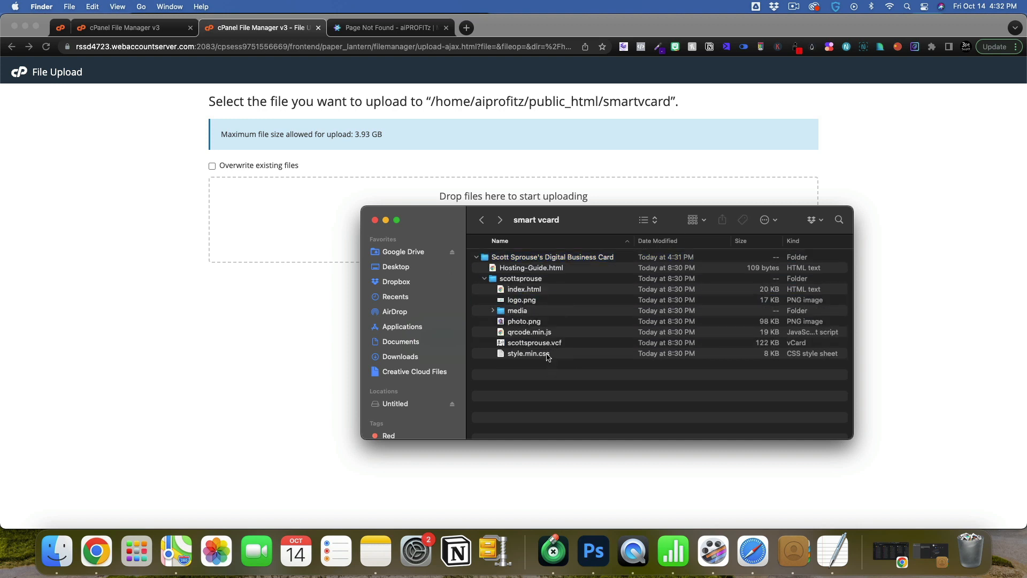
pyautogui.click(546, 354)
pyautogui.keyDown('shift'); pyautogui.click(537, 293); pyautogui.keyUp('shift')
# Drag the selected files onto the upload drop zone, then return to File Manager.
pyautogui.moveTo(558, 325); pyautogui.dragTo(284, 210)
pyautogui.scroll(-3, 269, 388)
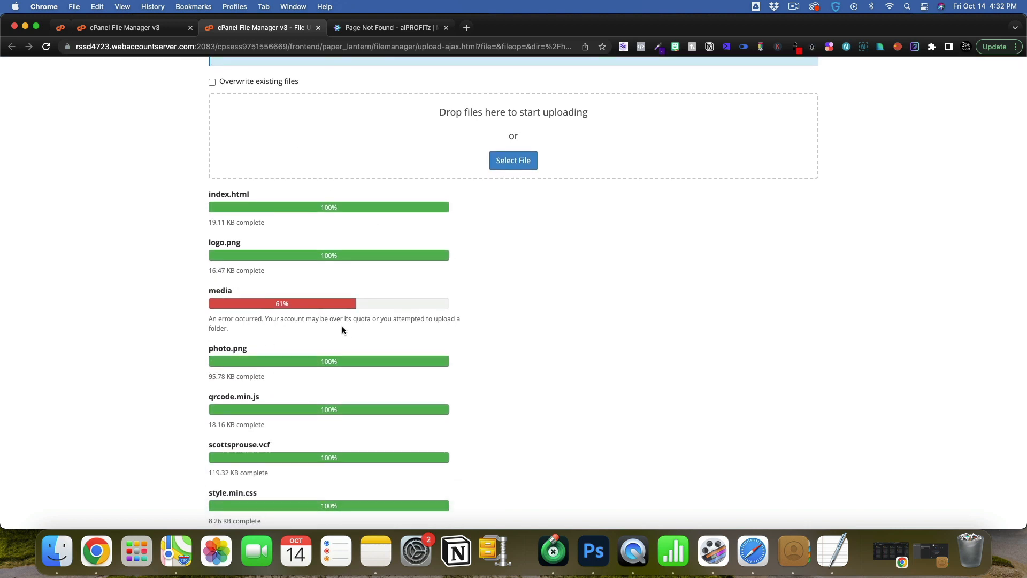
pyautogui.scroll(1, 353, 338)
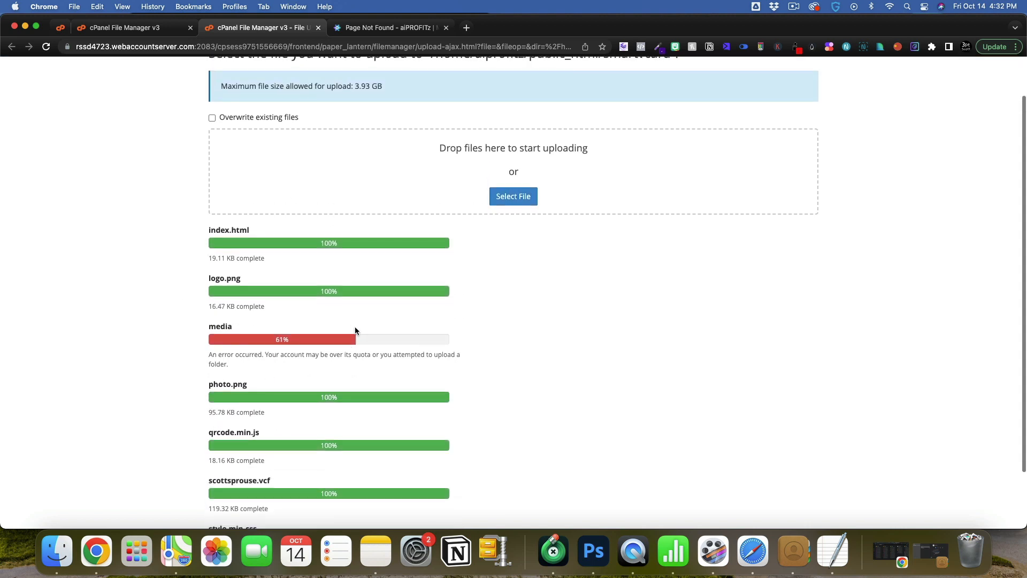
pyautogui.scroll(2, 358, 338)
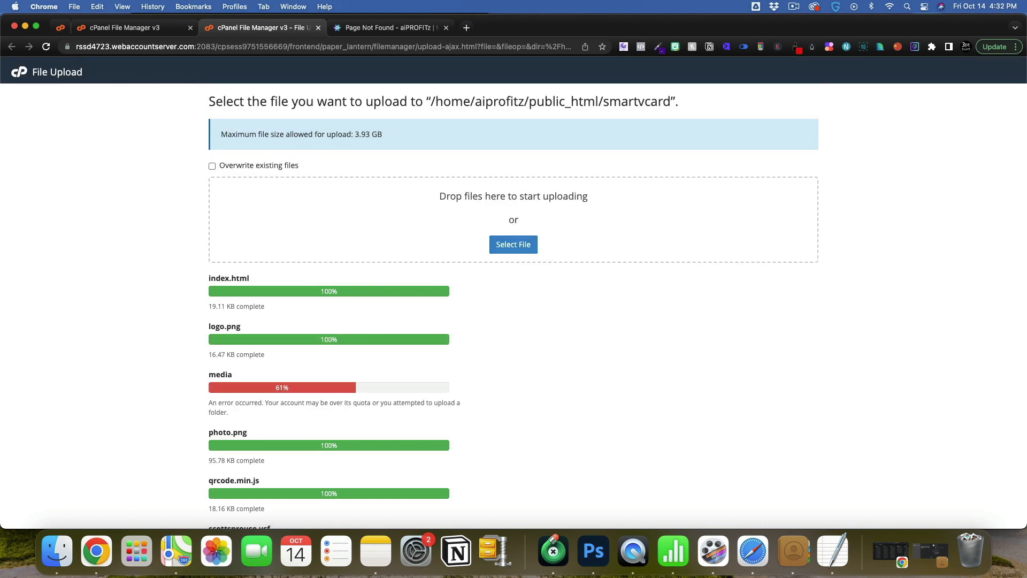
pyautogui.click(134, 28)
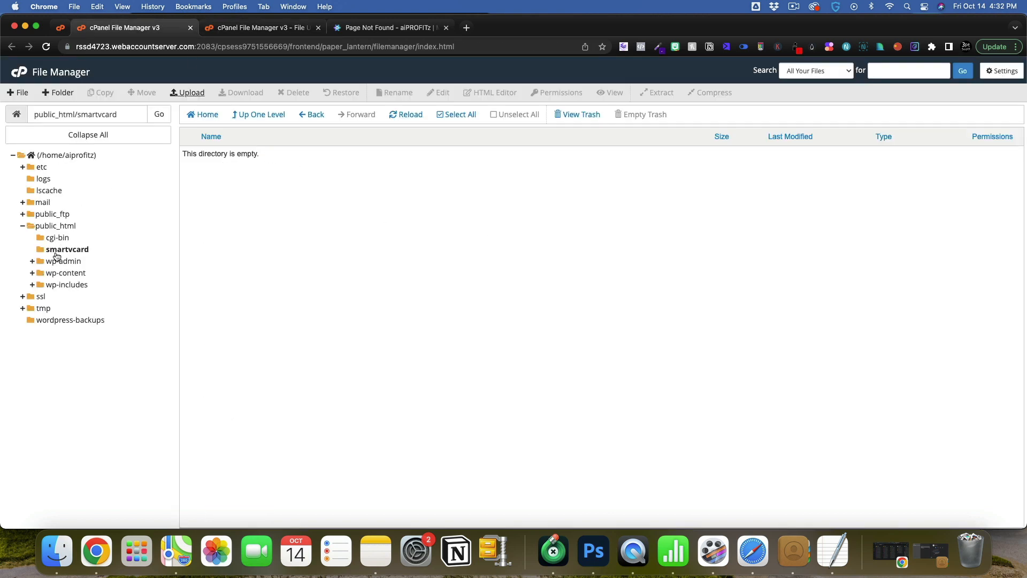
# Refresh smartvcard and create a media subfolder inside it.
pyautogui.click(59, 251)
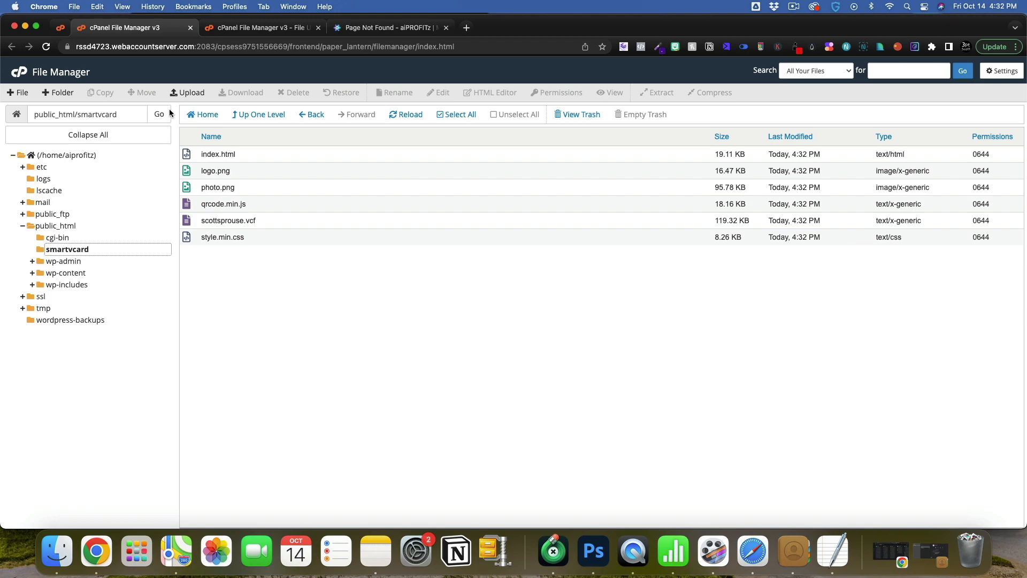
pyautogui.click(58, 92)
pyautogui.write('media')
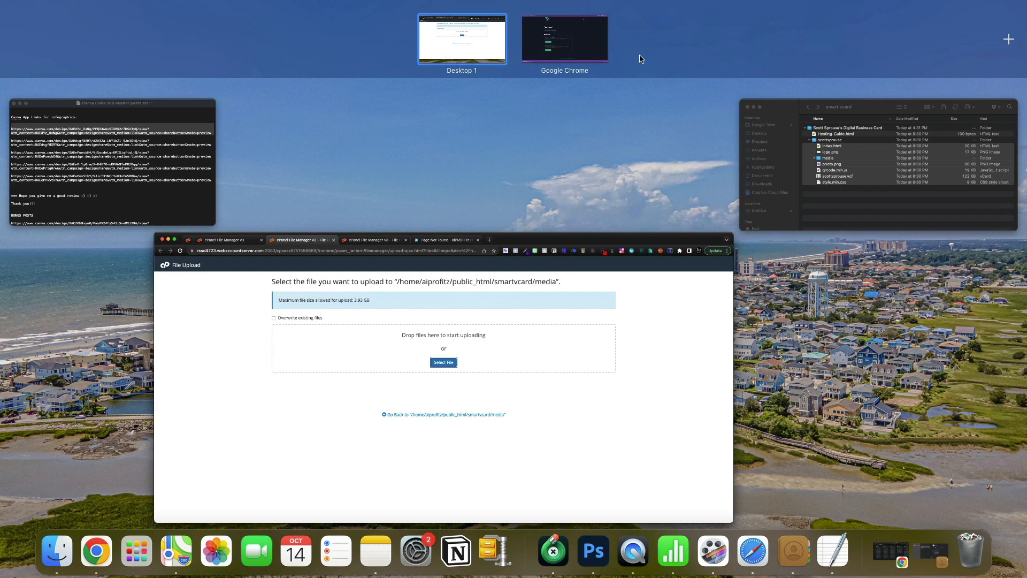
pyautogui.click(871, 160)
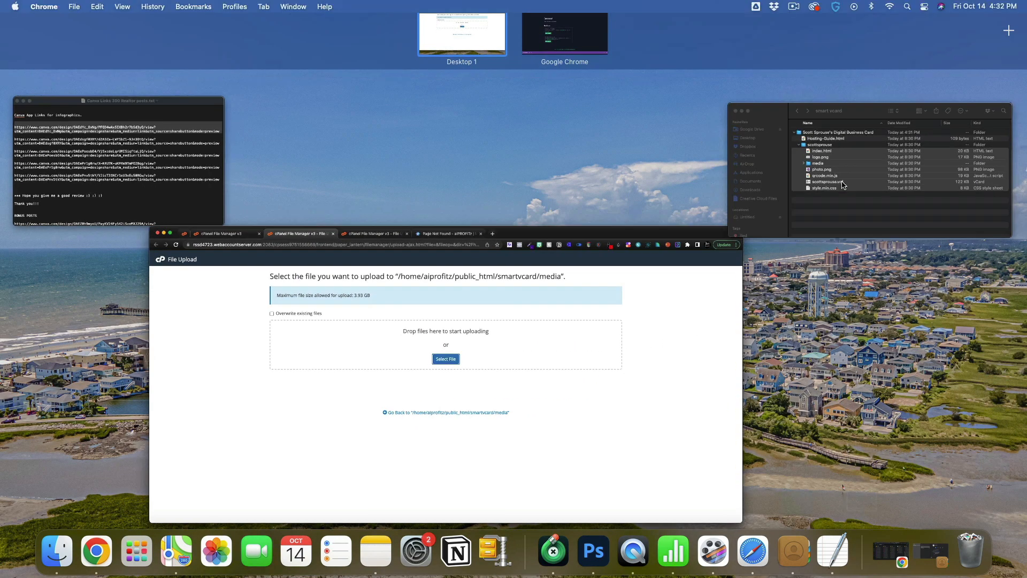
# Upload the AppSumo screenshot PNG from Finder's media folder into smartvcard/media.
pyautogui.click(559, 368)
pyautogui.doubleClick(534, 311)
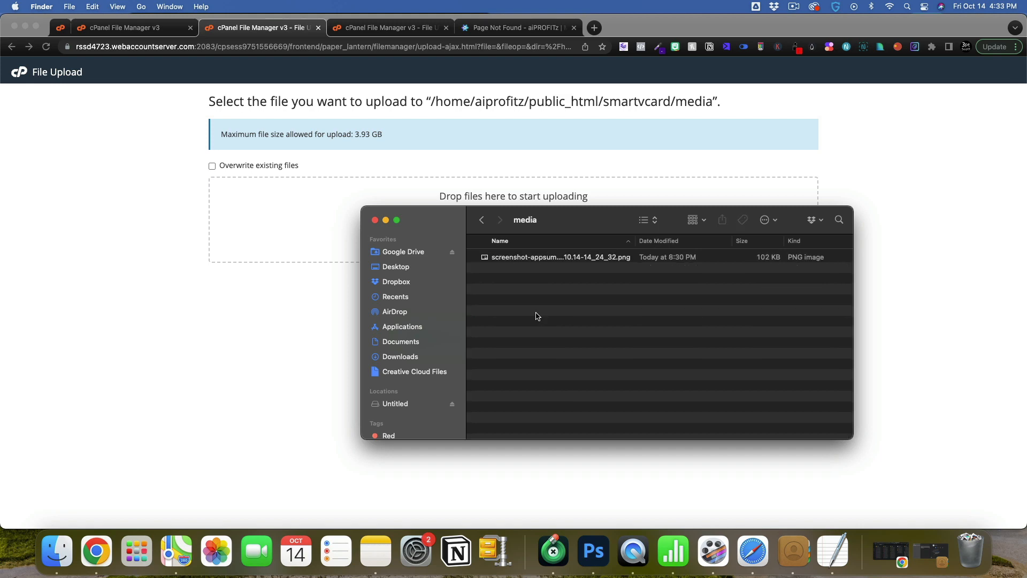
pyautogui.moveTo(530, 258); pyautogui.dragTo(305, 218)
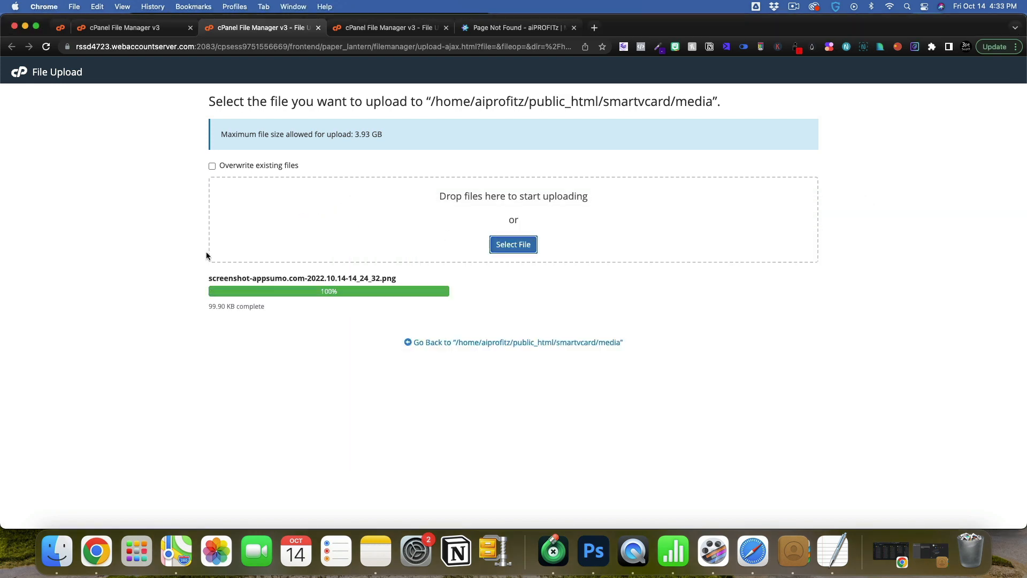
pyautogui.click(516, 28)
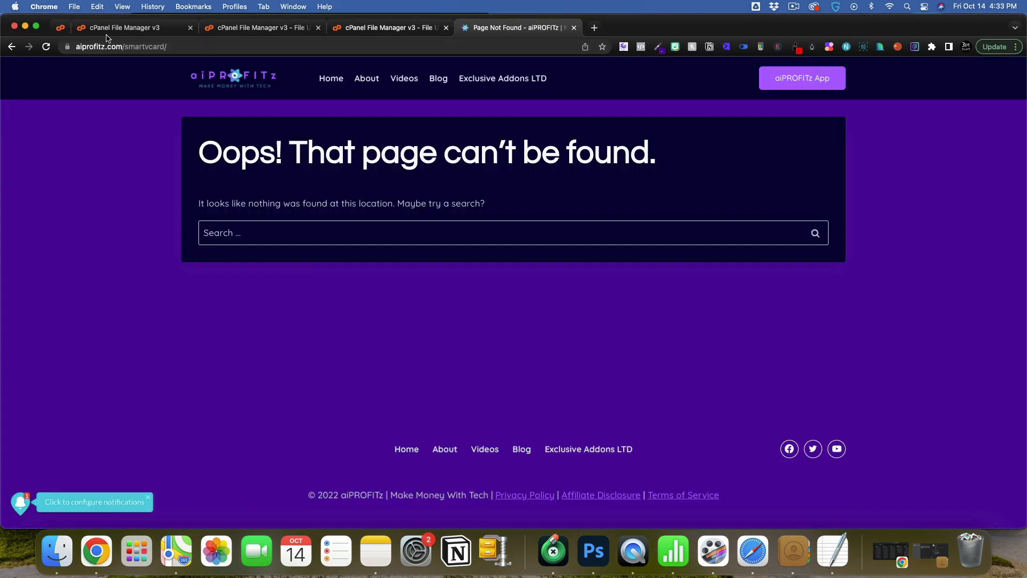
# Reload aiprofitz.com/smartvcard so the live purple card replaces the page-not-found error.
pyautogui.click(46, 47)
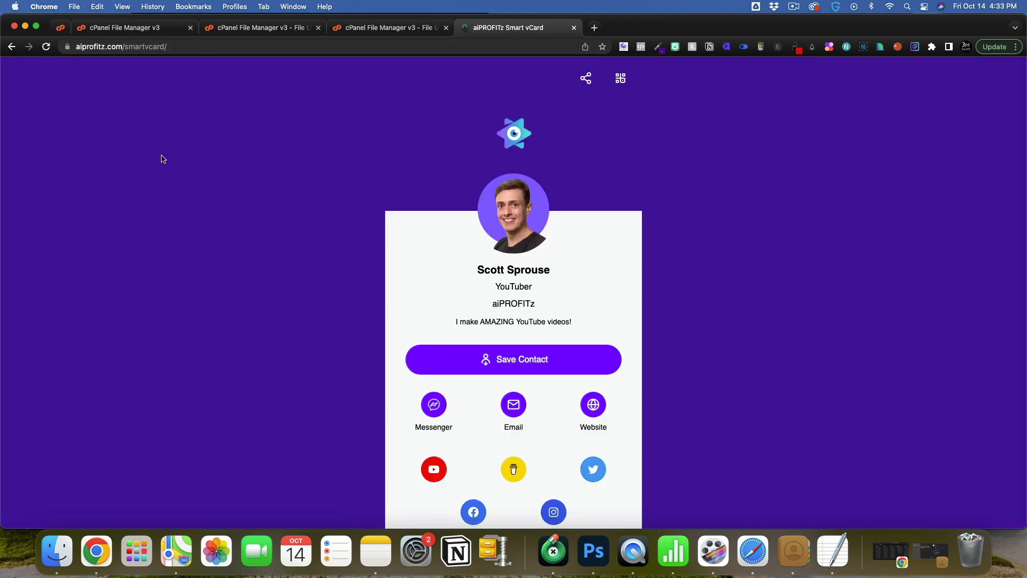
pyautogui.scroll(-1, 163, 159)
pyautogui.scroll(-10, 163, 158)
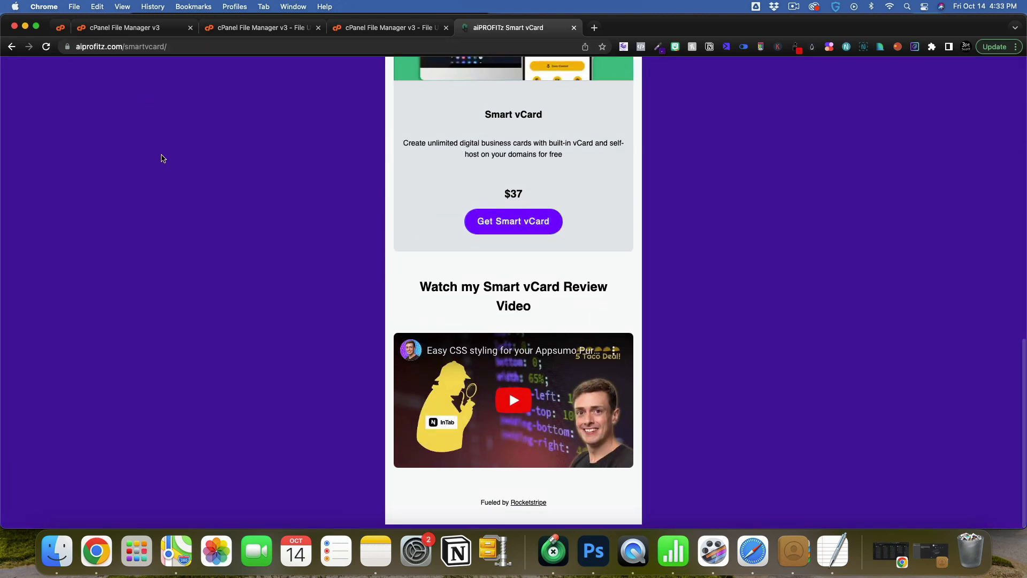
pyautogui.scroll(6, 163, 158)
pyautogui.scroll(6, 163, 158)
pyautogui.scroll(-7, 163, 159)
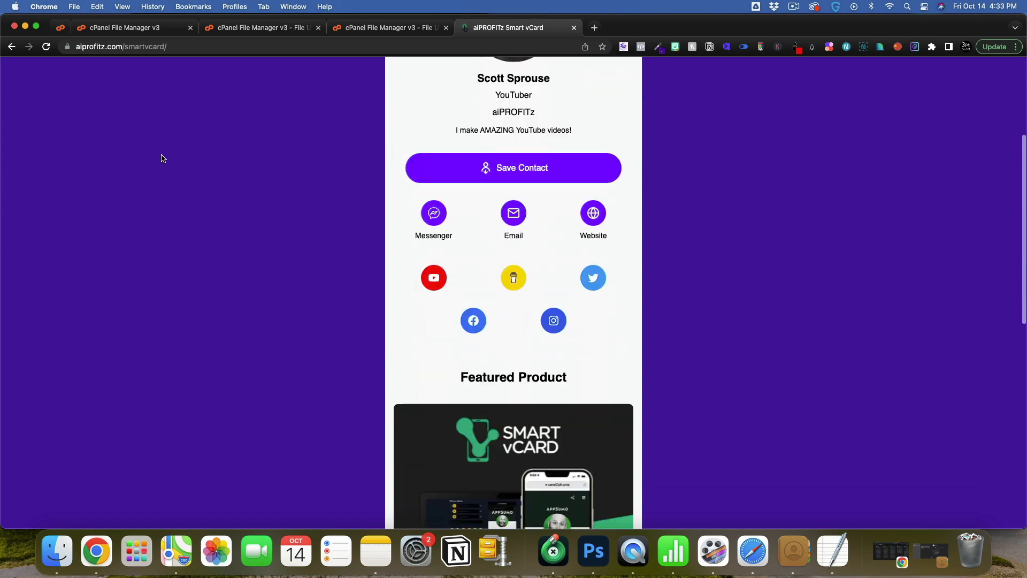
pyautogui.scroll(7, 580, 267)
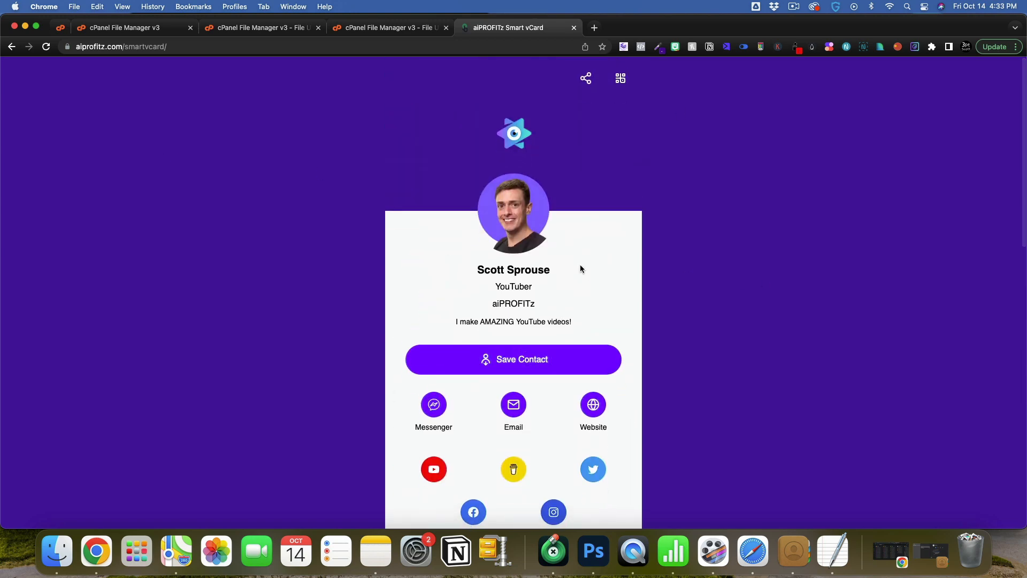
# Scroll through the published card, checking the product image, $37 offer and review video.
pyautogui.click(794, 6)
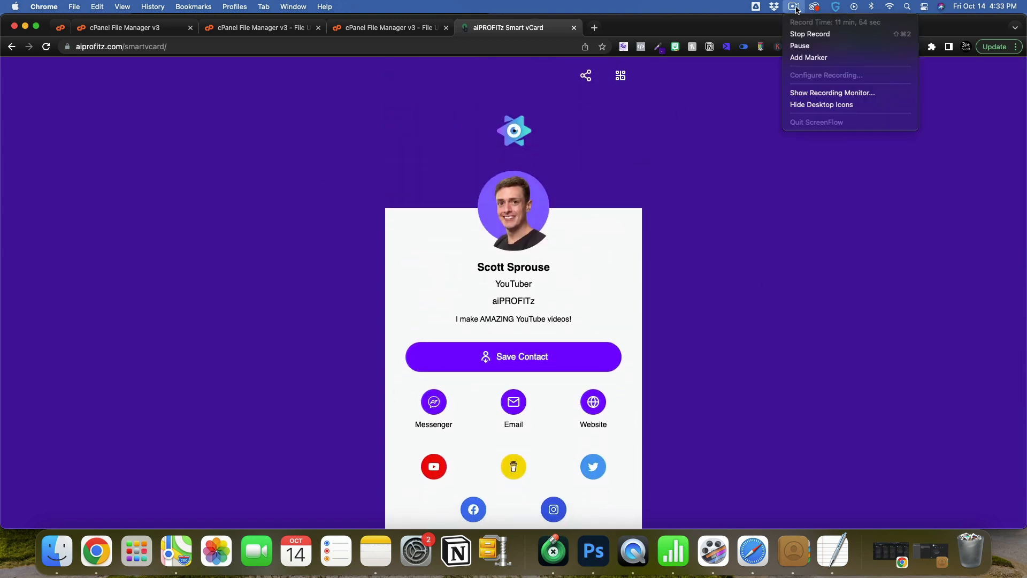
pyautogui.click(773, 219)
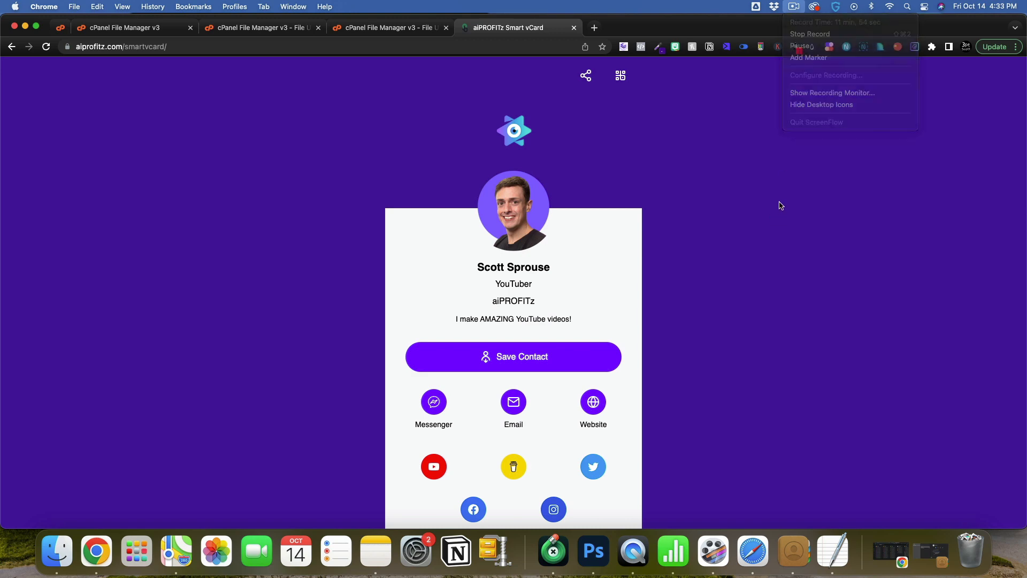
pyautogui.scroll(-5, 701, 241)
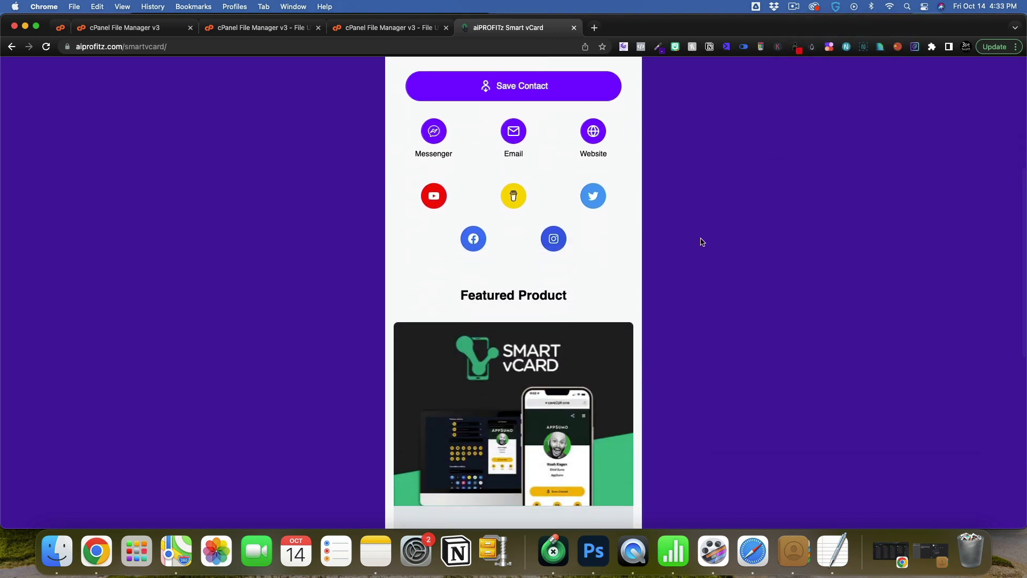
pyautogui.scroll(5, 701, 242)
pyautogui.scroll(-10, 701, 242)
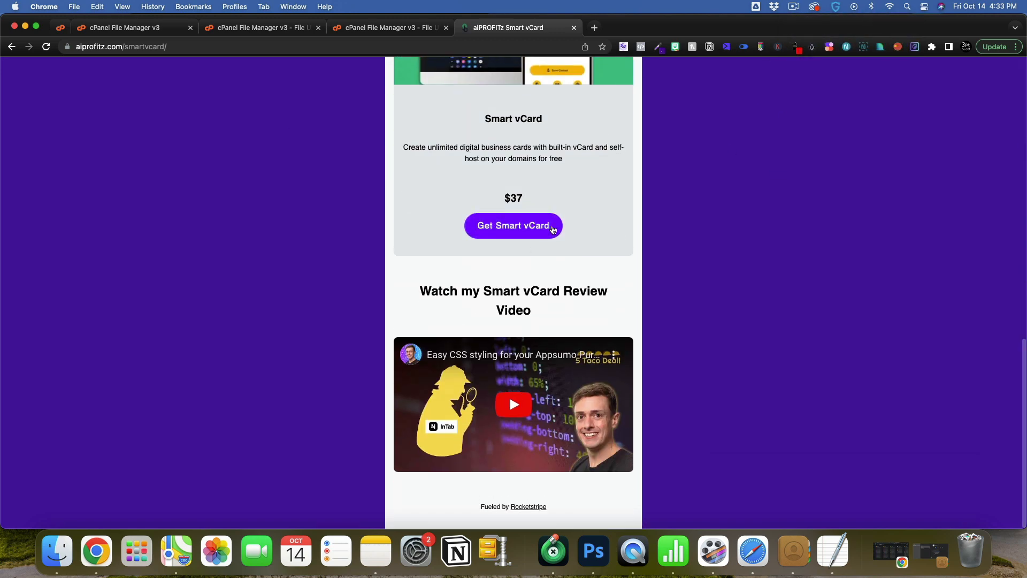
pyautogui.scroll(10, 553, 229)
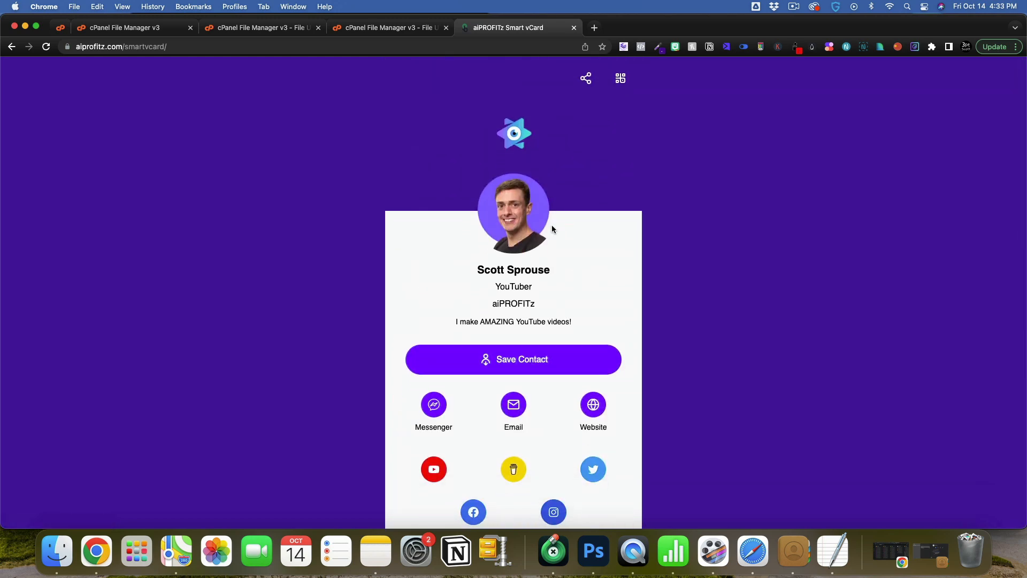
pyautogui.scroll(-5, 511, 259)
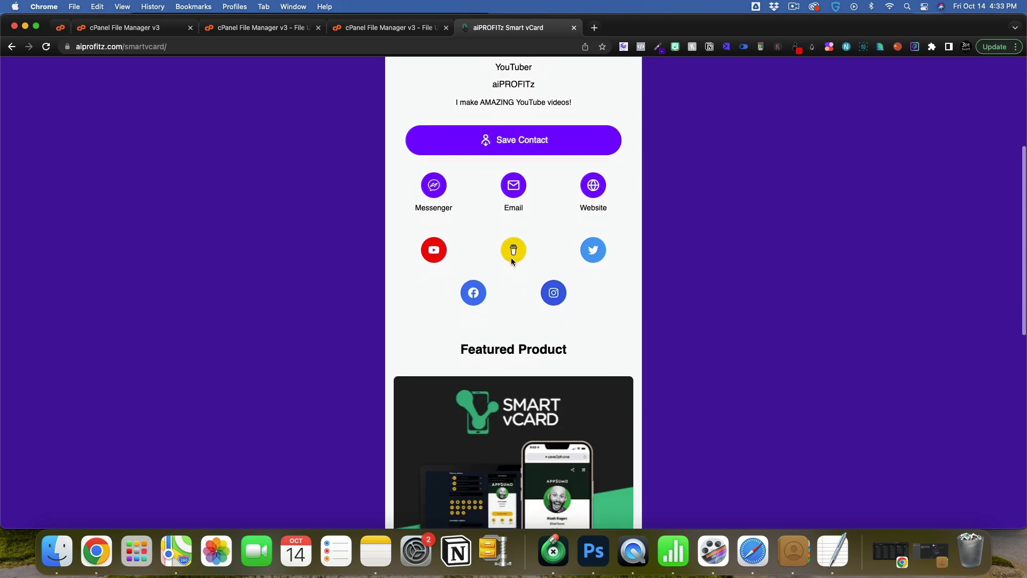
pyautogui.scroll(-10, 512, 260)
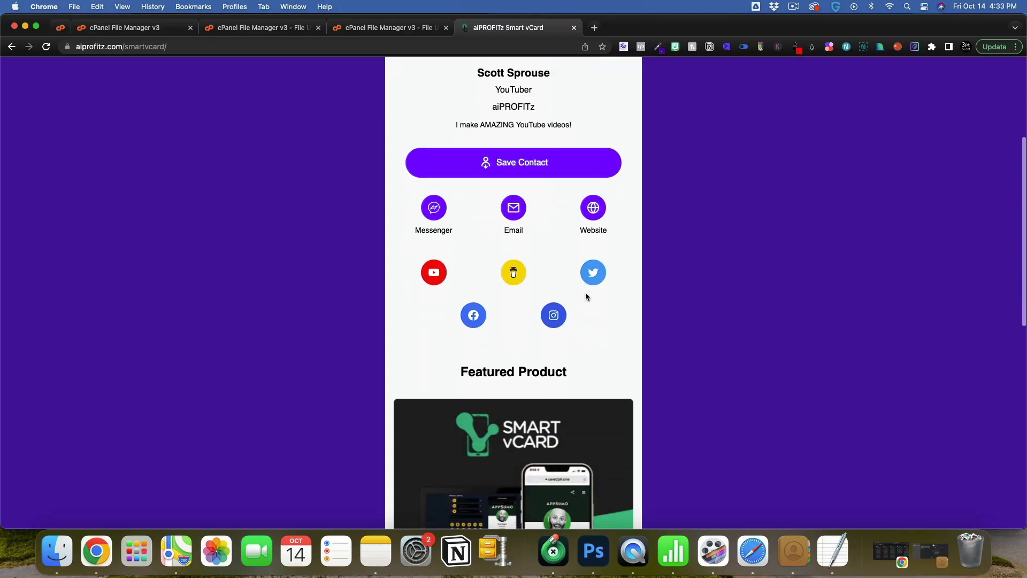
pyautogui.scroll(-1, 587, 296)
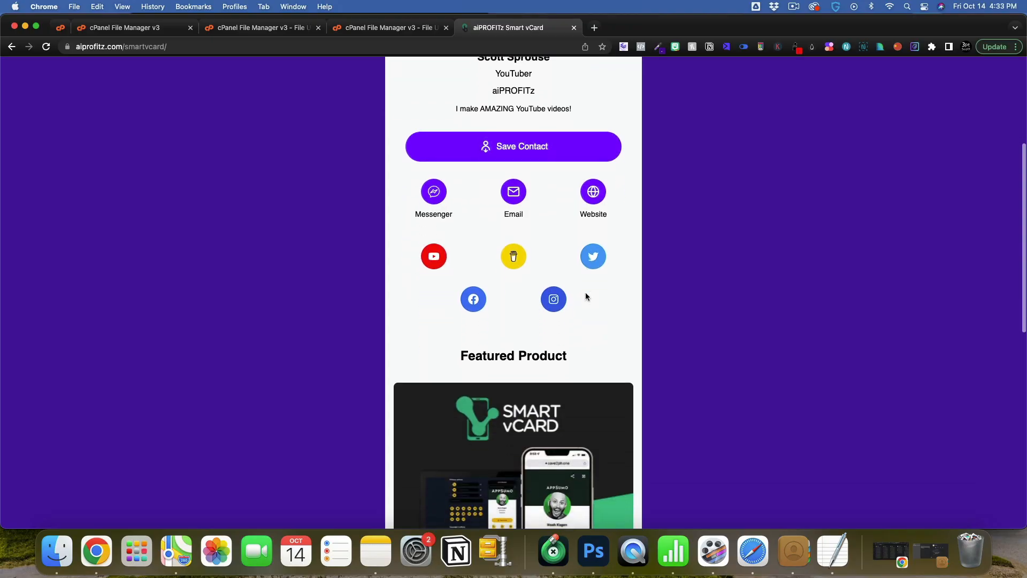
pyautogui.scroll(-10, 586, 295)
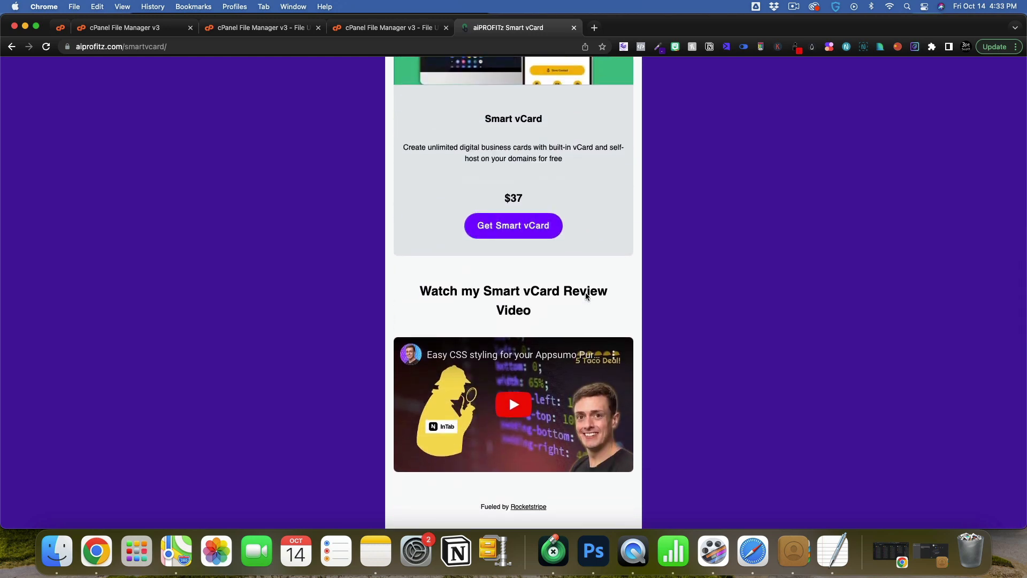
pyautogui.scroll(6, 586, 293)
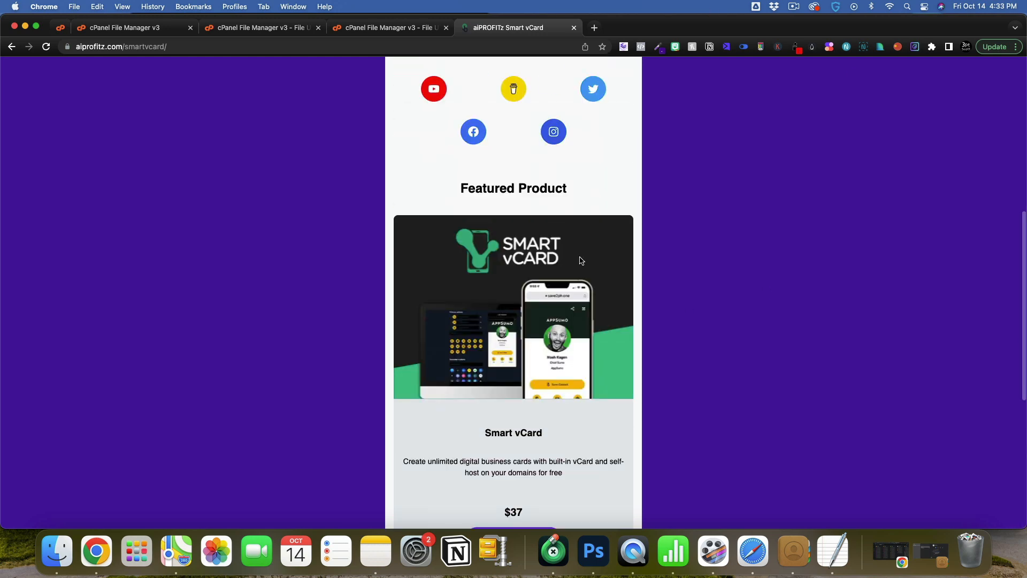
pyautogui.scroll(-2, 580, 260)
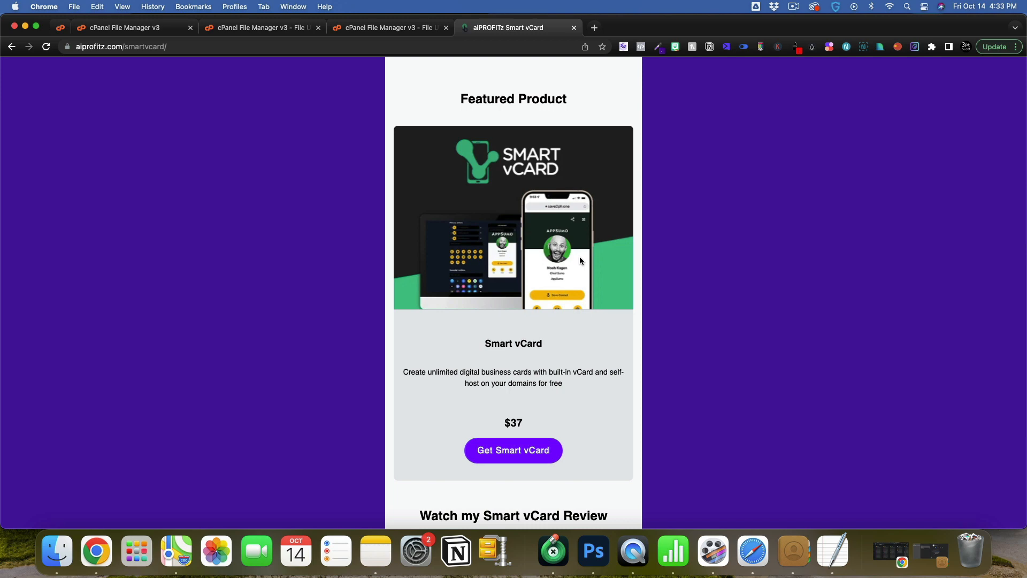